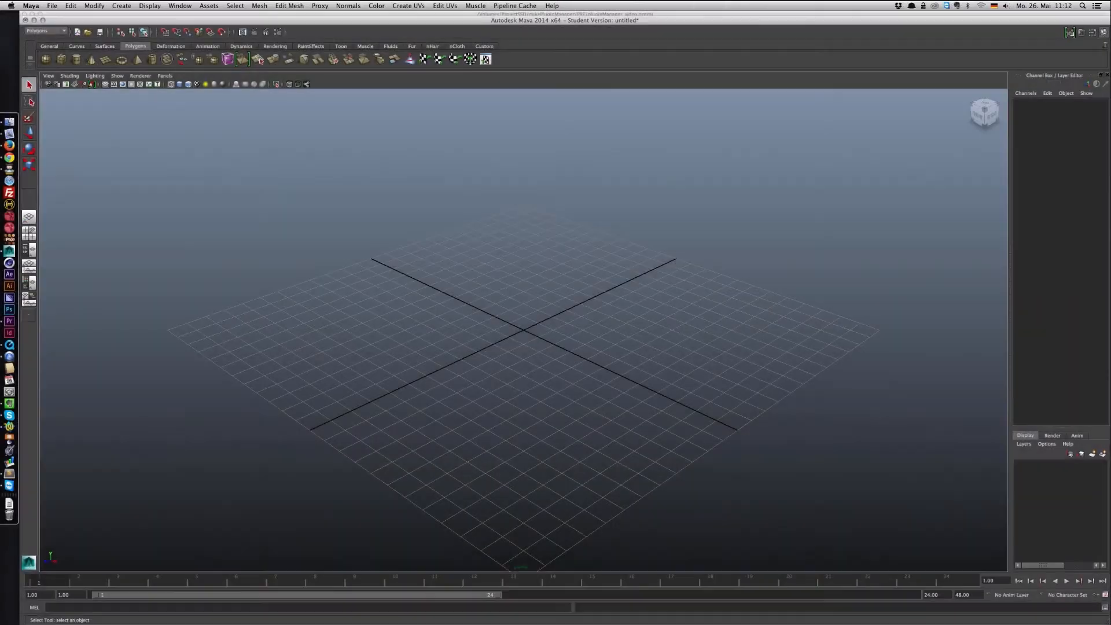
Step: Open Maya's Plug-in Manager to view its plug-in load options, and close it again
click(180, 6)
mouse_move(204, 53)
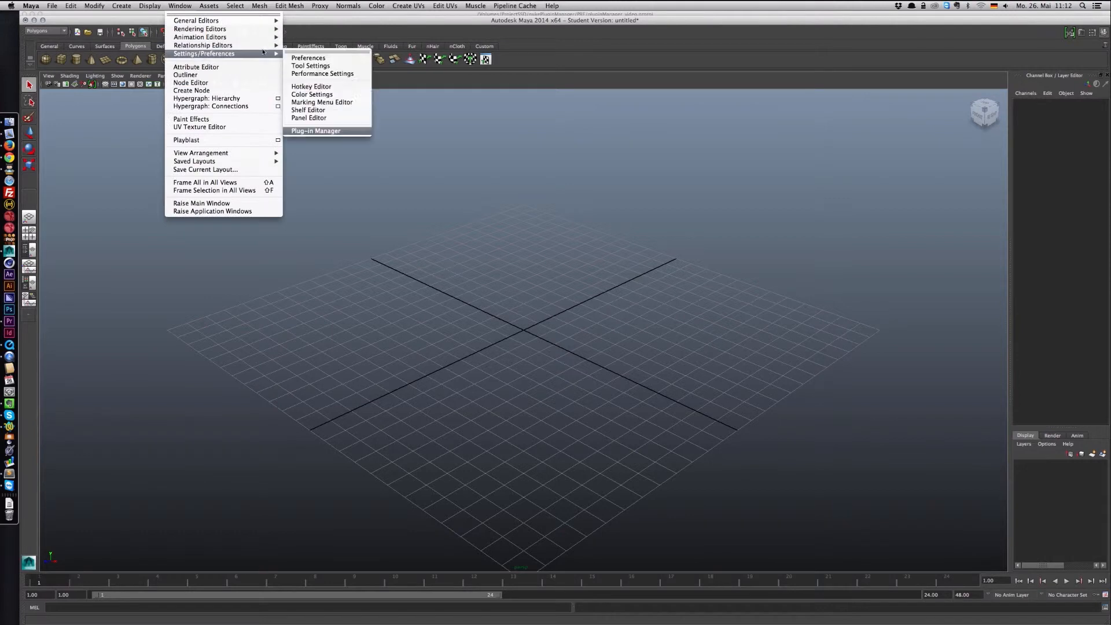
click(314, 131)
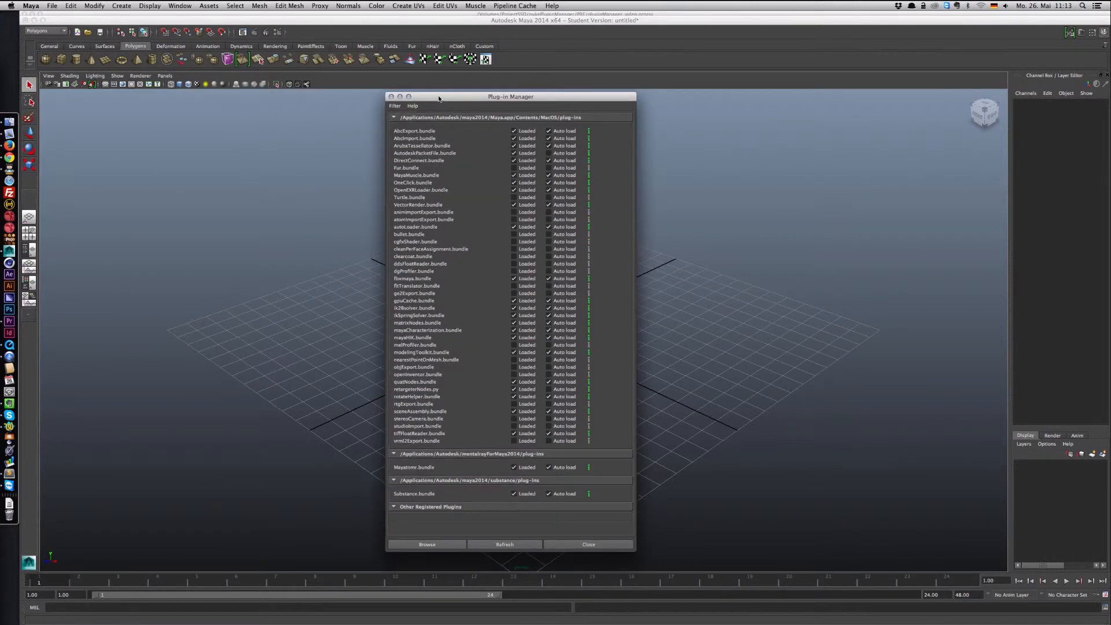
click(390, 97)
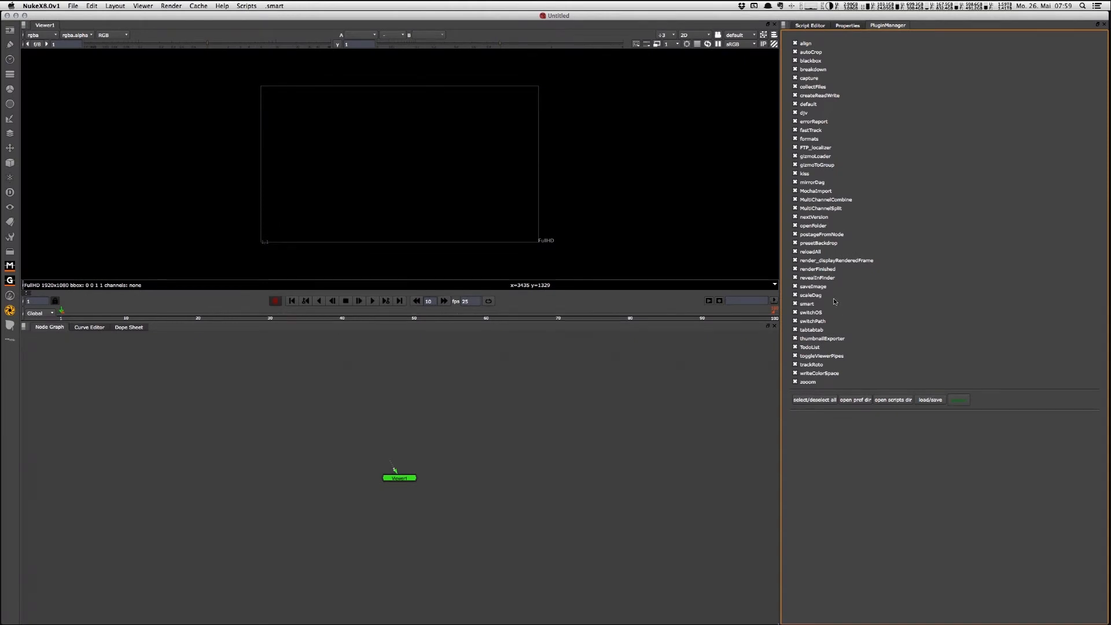
Step: Switch to Nuke and disable the align, autoCrop, blackbox, breakdown, createReadWrite, default, djv, errorReport and fastTrack plug-ins
click(238, 6)
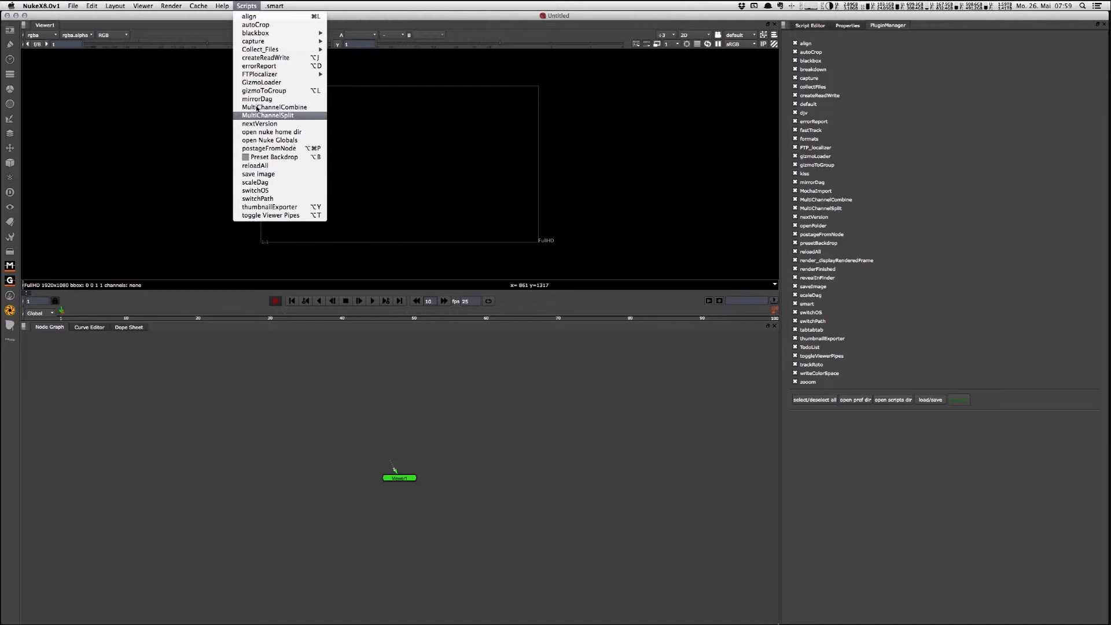
click(518, 192)
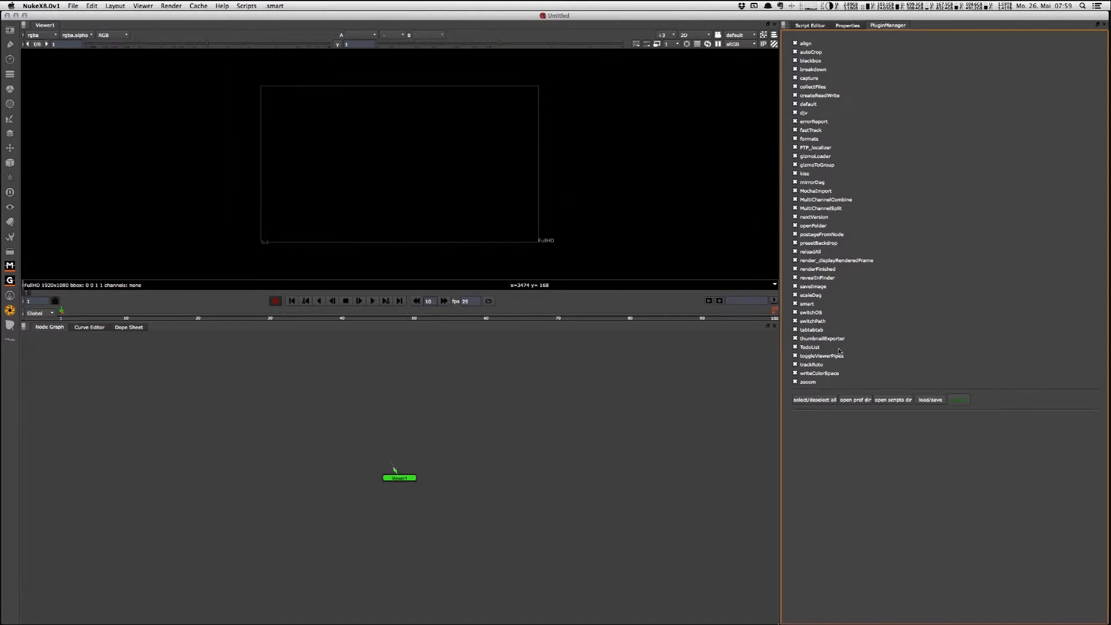
click(829, 400)
click(795, 44)
click(795, 61)
click(795, 52)
click(795, 70)
click(795, 96)
click(795, 105)
click(795, 112)
click(795, 122)
click(795, 130)
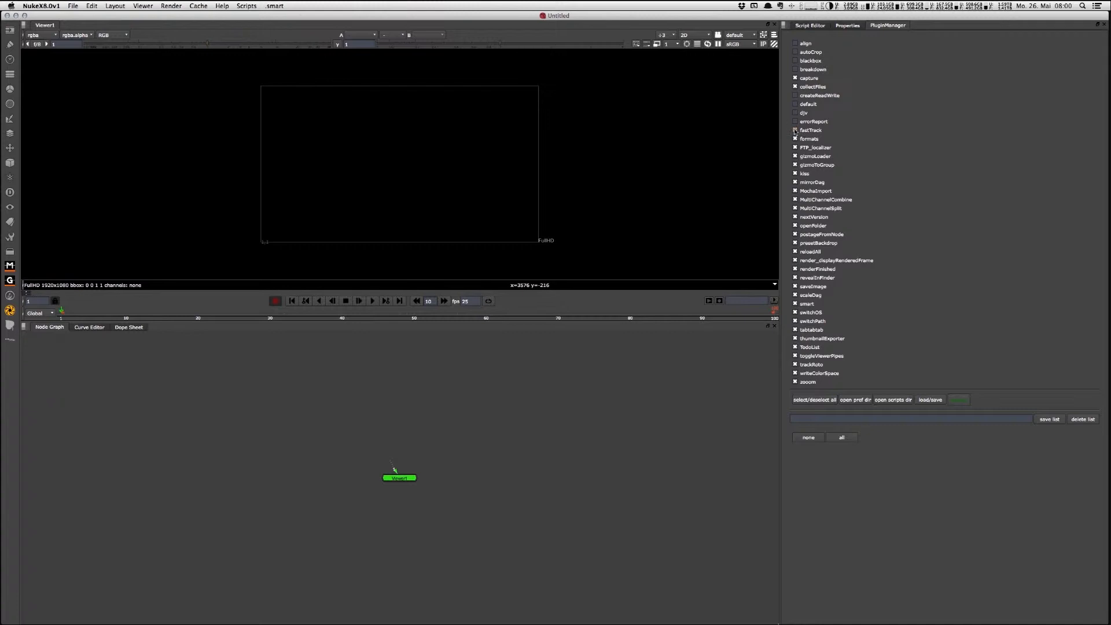
Step: Save the current plug-in selection as a list named standard, and try the all and none lists
click(841, 418)
text(standard)
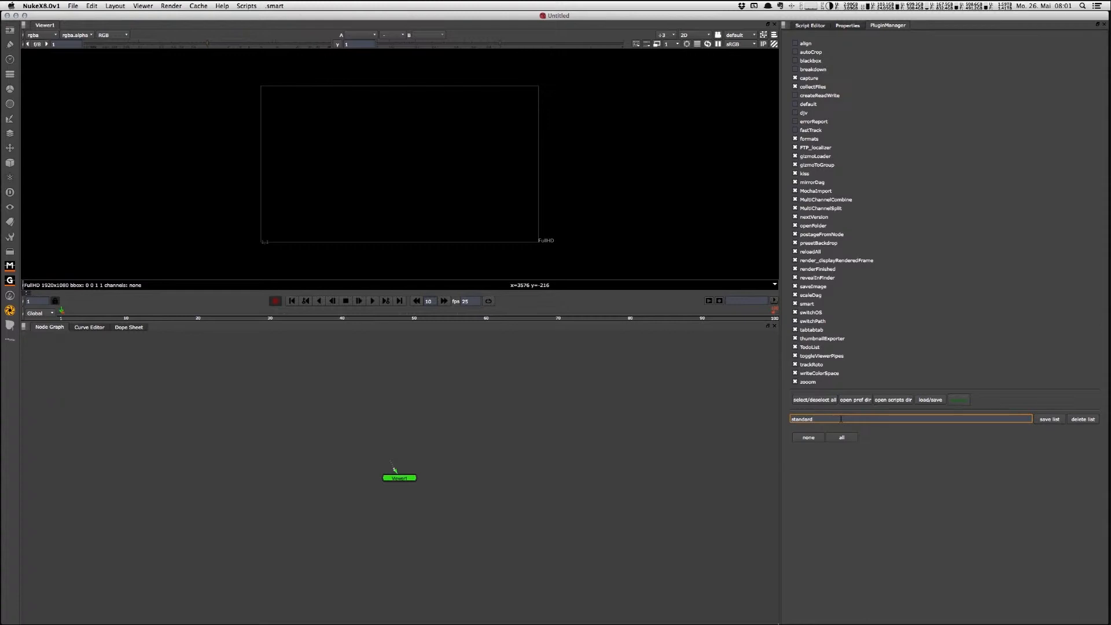
click(1045, 419)
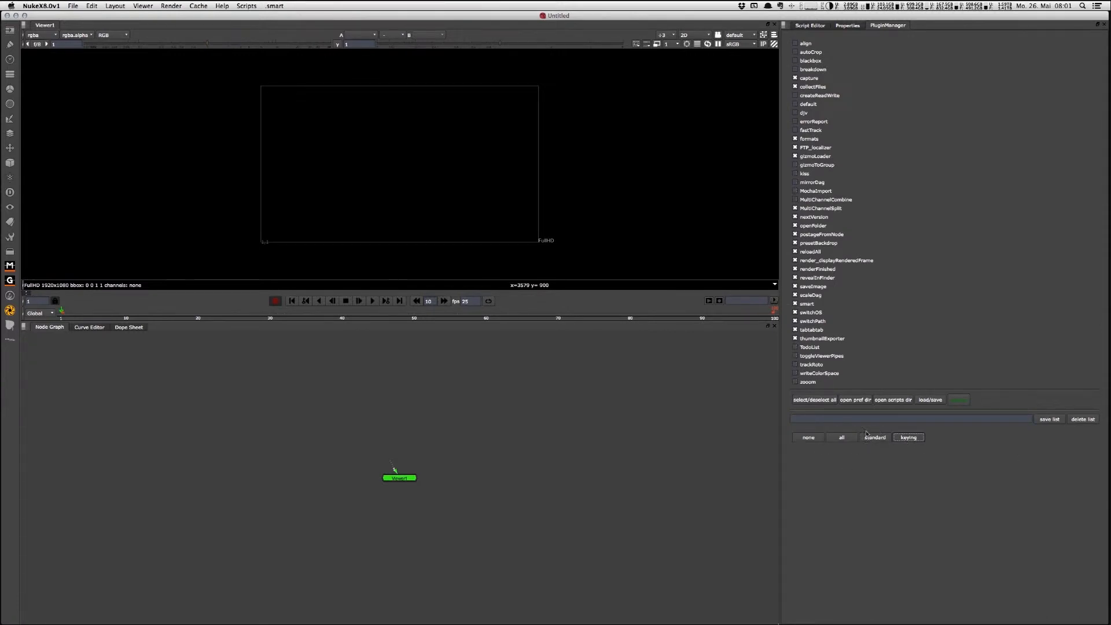
click(842, 438)
click(808, 438)
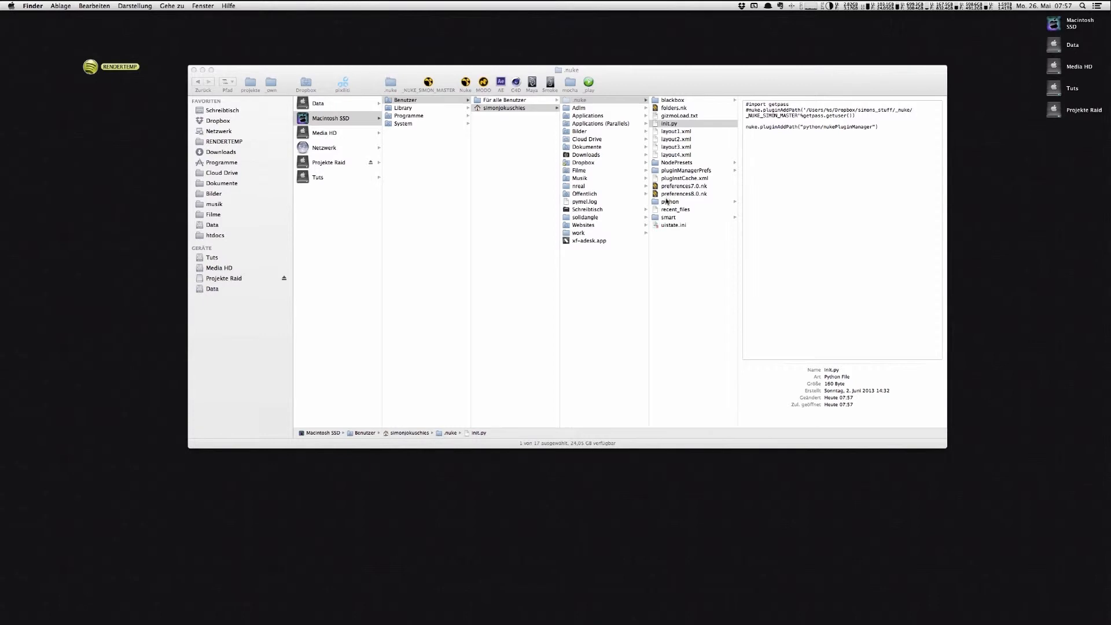
Step: In Finder, move the nukePluginManager folder from the desktop into the python folder inside .nuke and show its contents
click(688, 201)
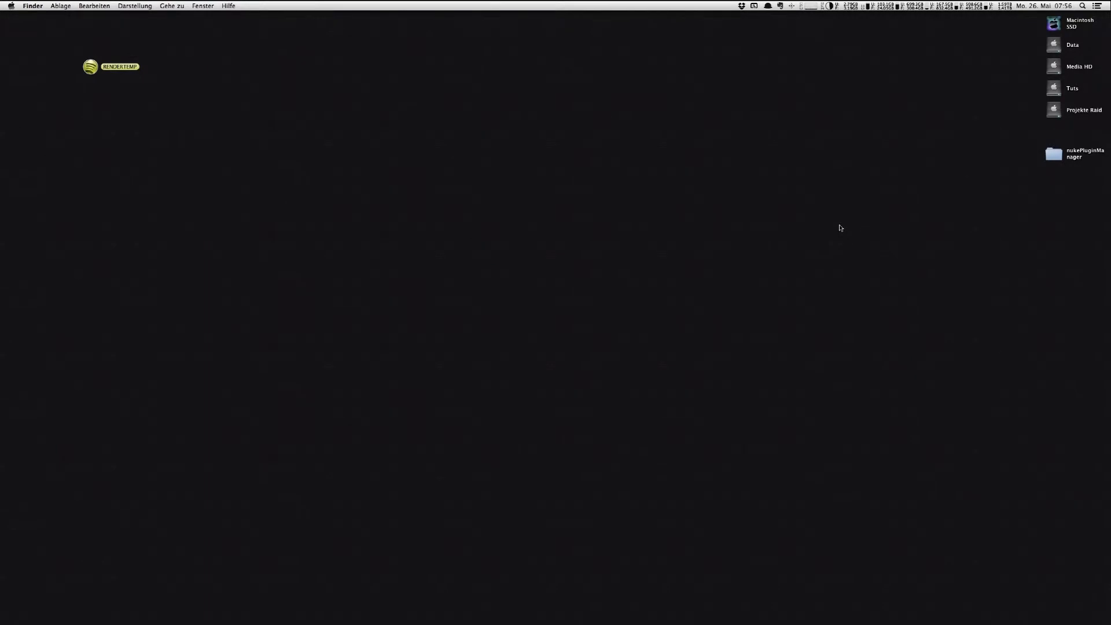
key(super+n)
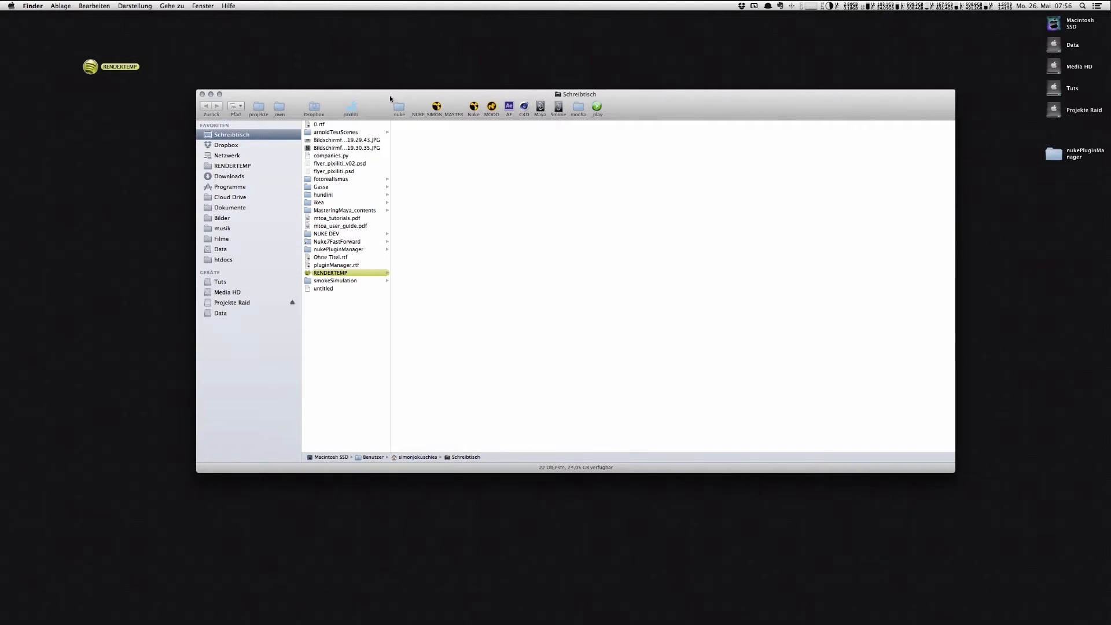
click(399, 108)
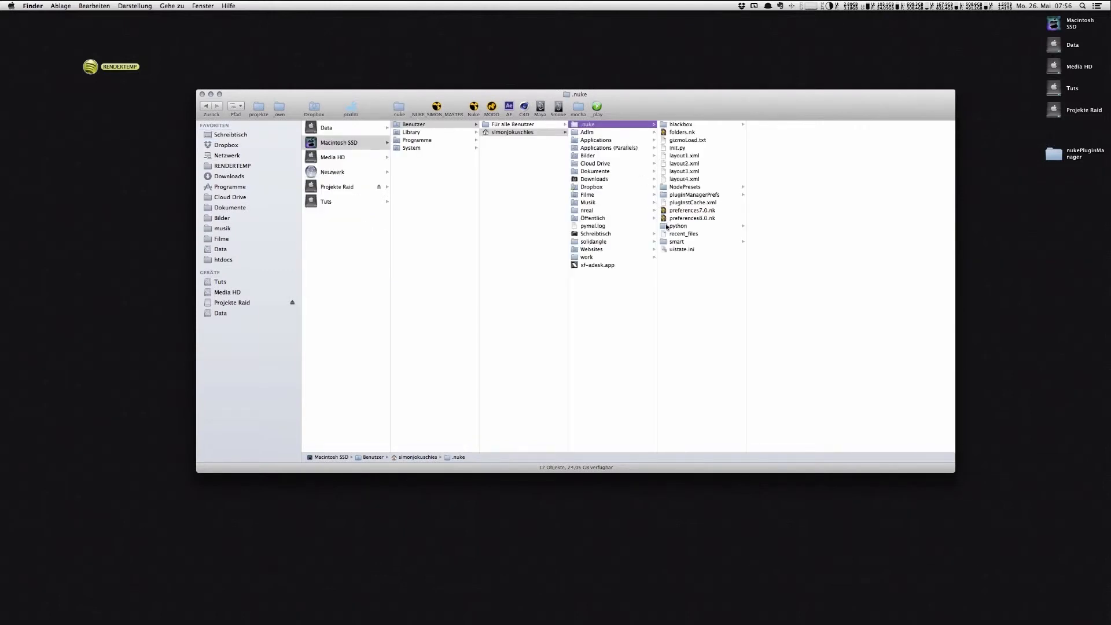
click(665, 226)
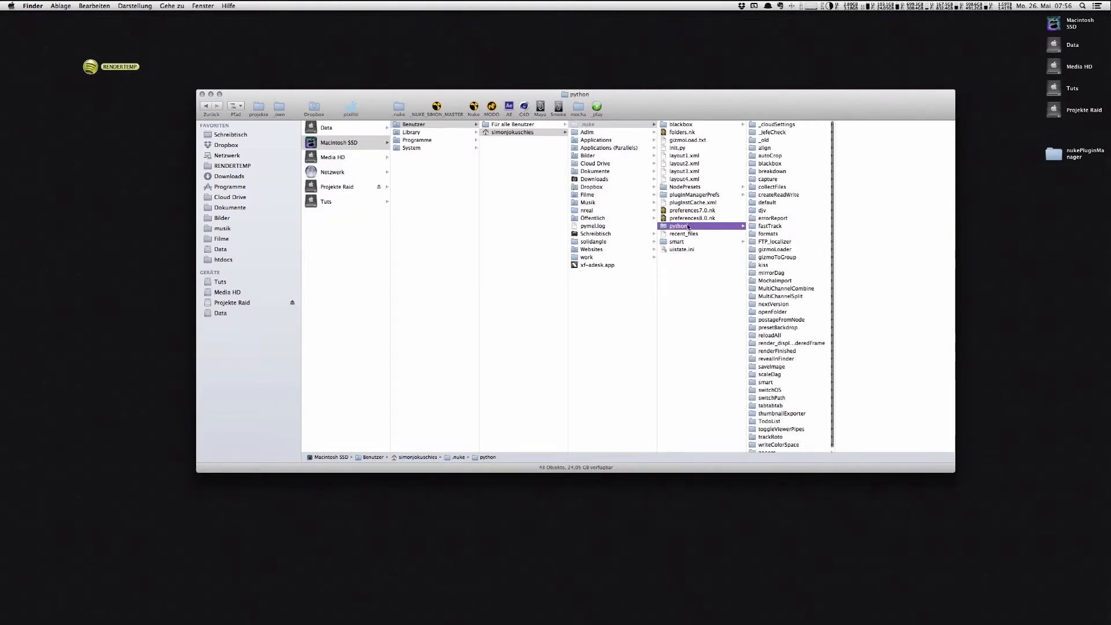
drag(720, 107, 712, 82)
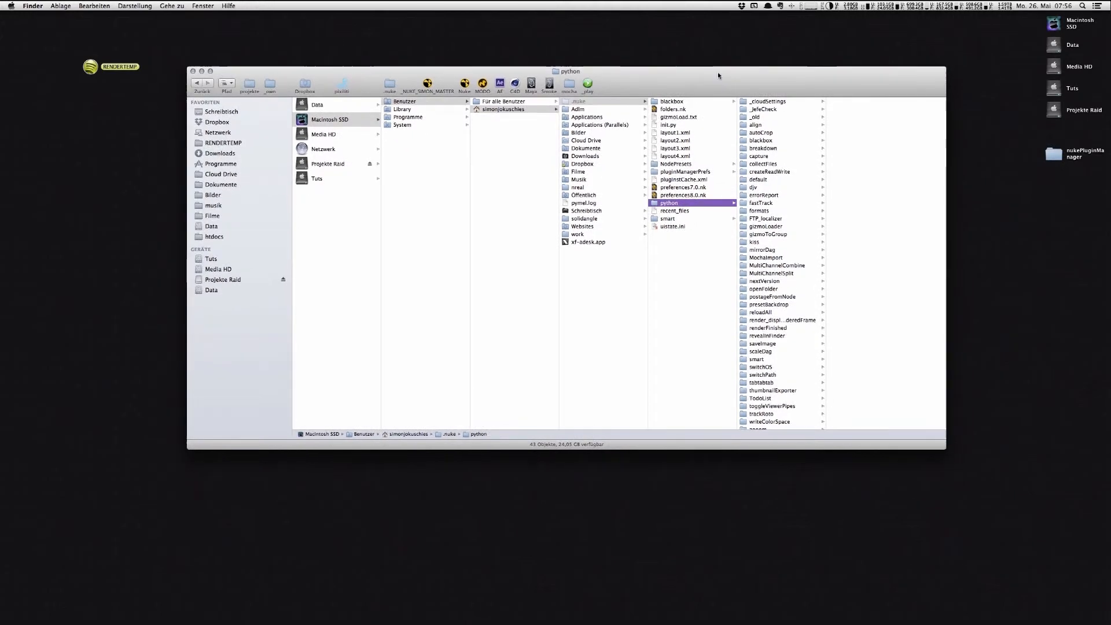
click(1054, 154)
drag(1055, 155, 791, 247)
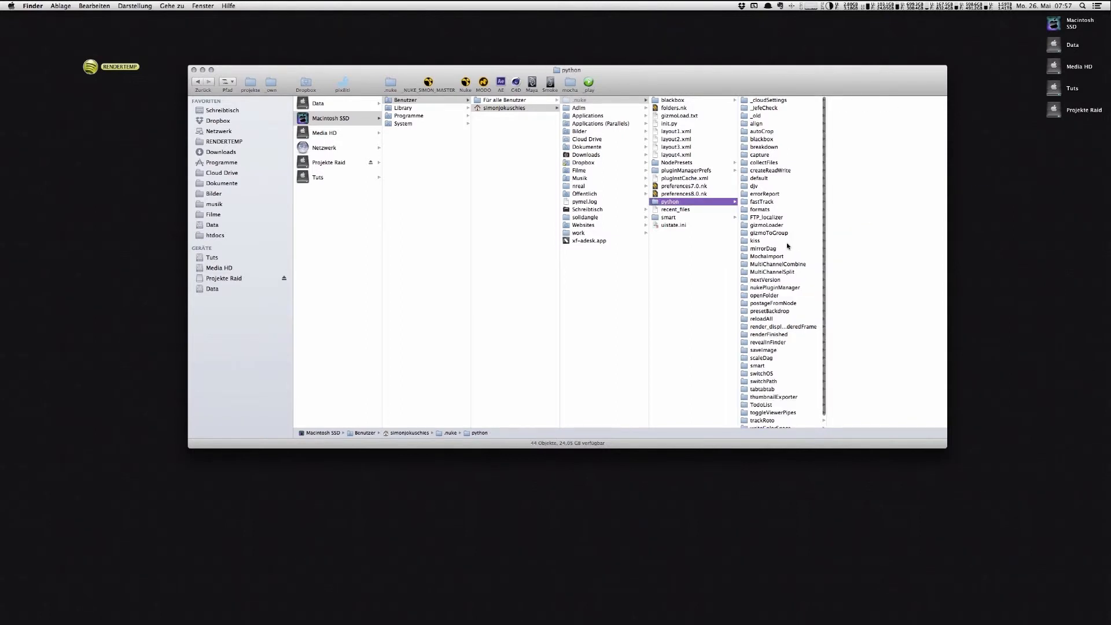
click(776, 288)
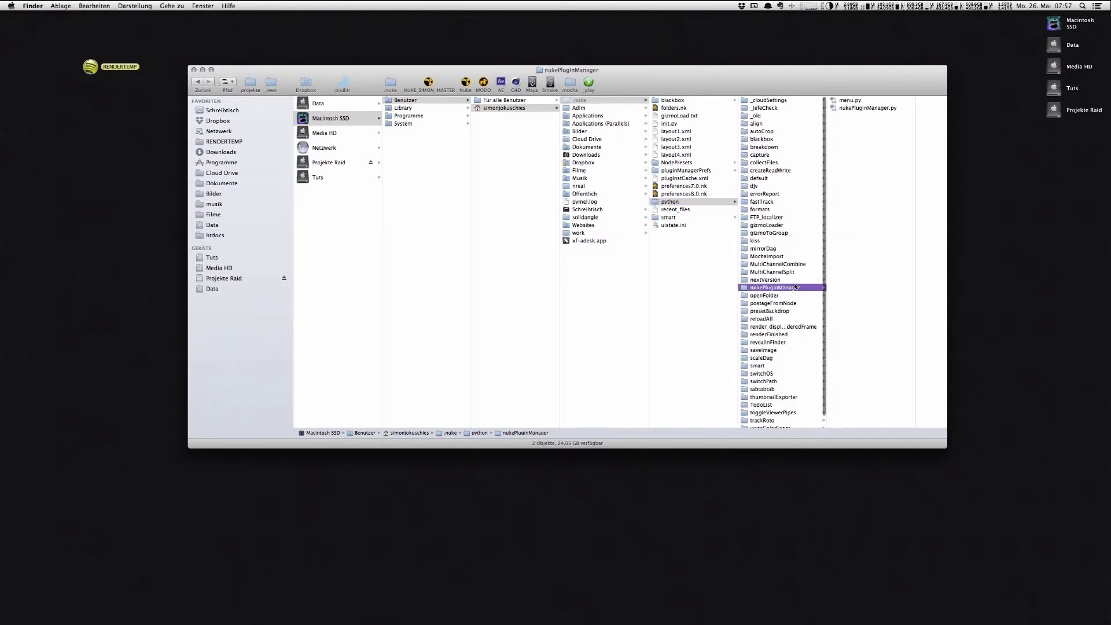
Step: Open init.py from the .nuke folder in Sublime Text 2
click(666, 123)
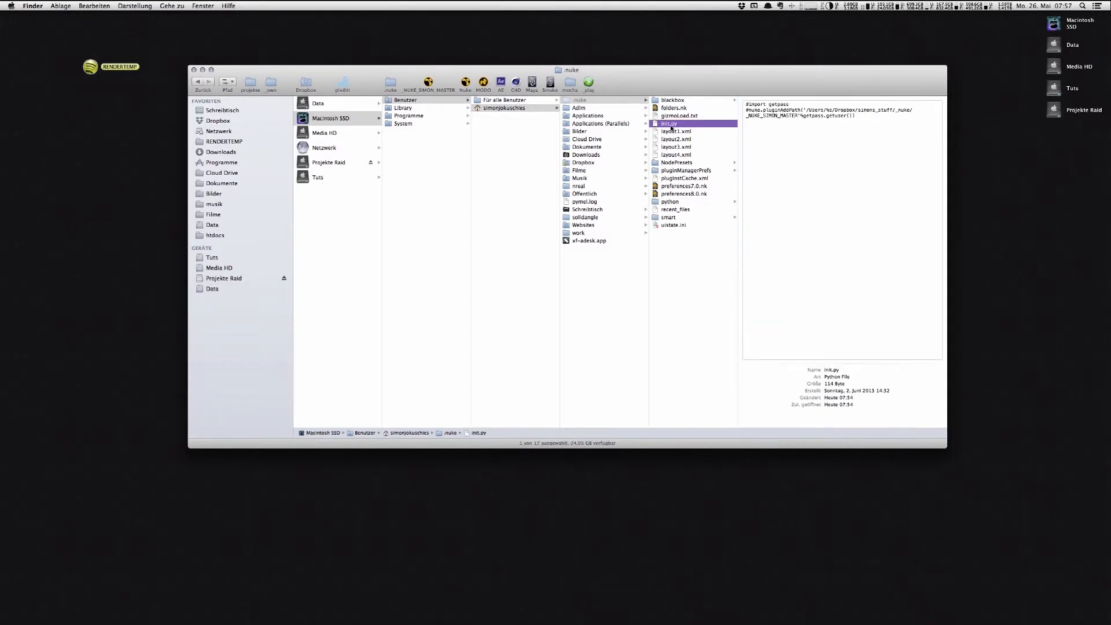
right_click(671, 125)
mouse_move(779, 139)
click(811, 151)
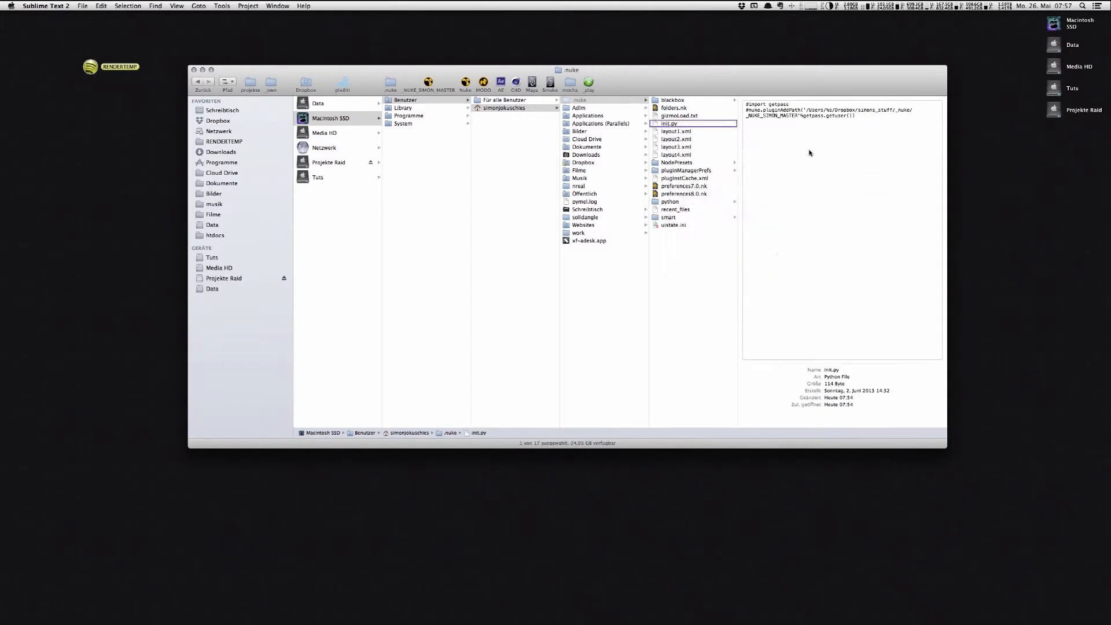
click(585, 63)
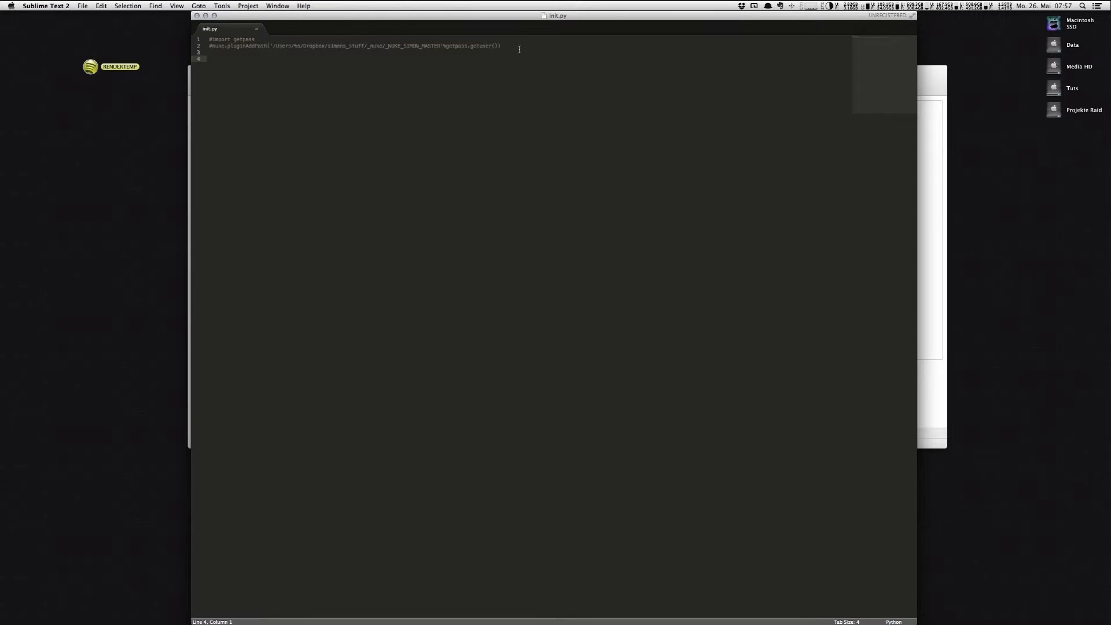
Step: Add the line nuke.pluginAddPath("python/nukePluginManager") at the end of init.py, save the file and close it
text(nuke.plug)
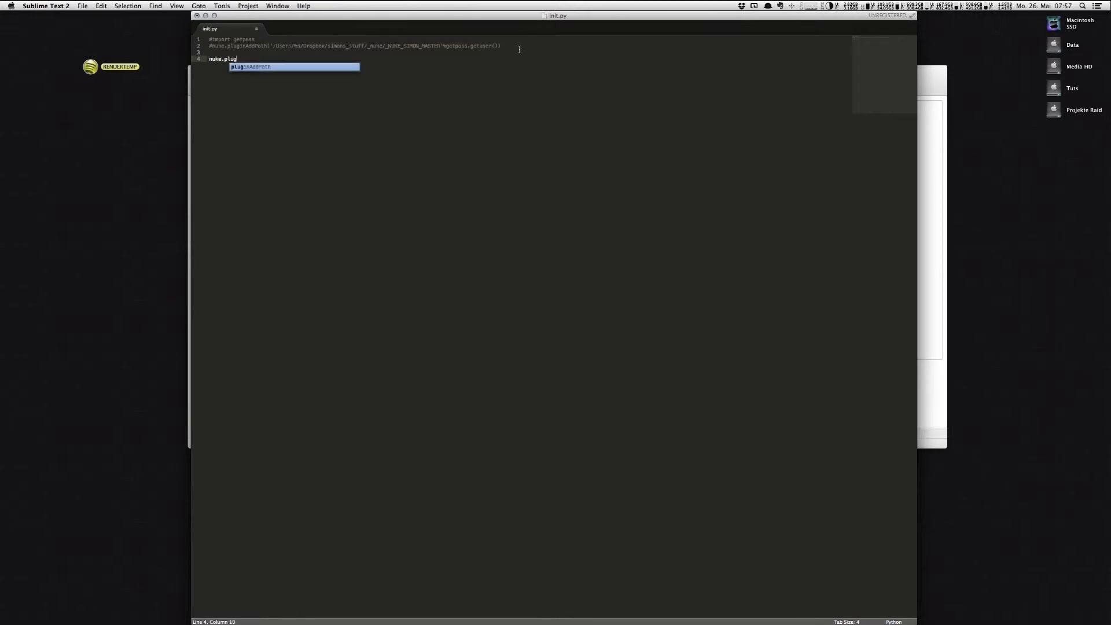
key(Return)
text(("p)
text(ython/)
text(nukePluginManag)
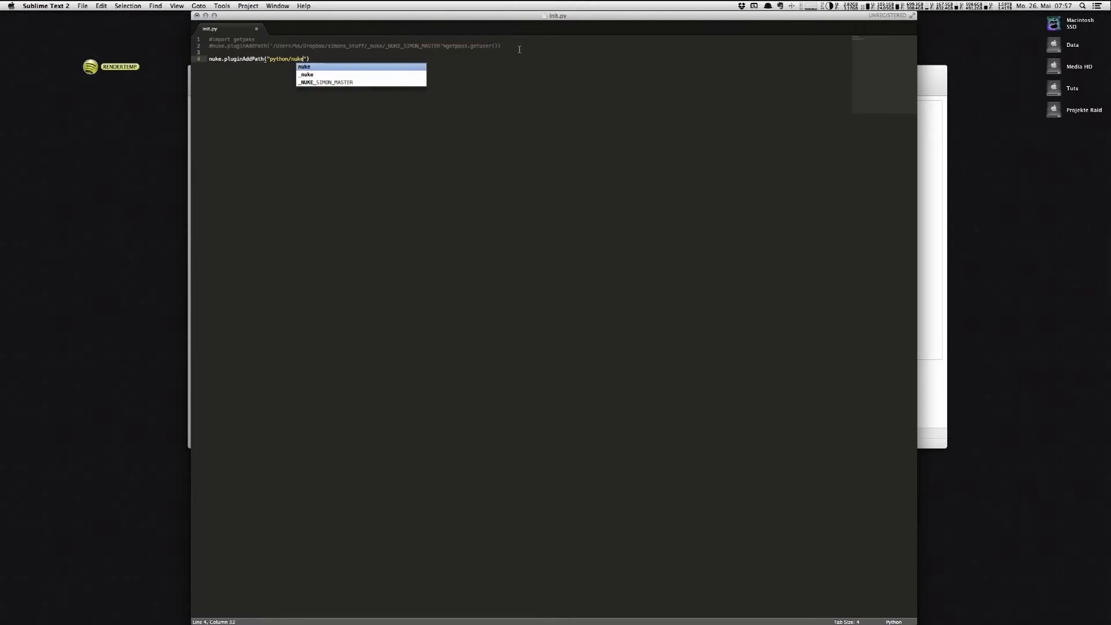
text(er)
key(super+s)
key(super+w)
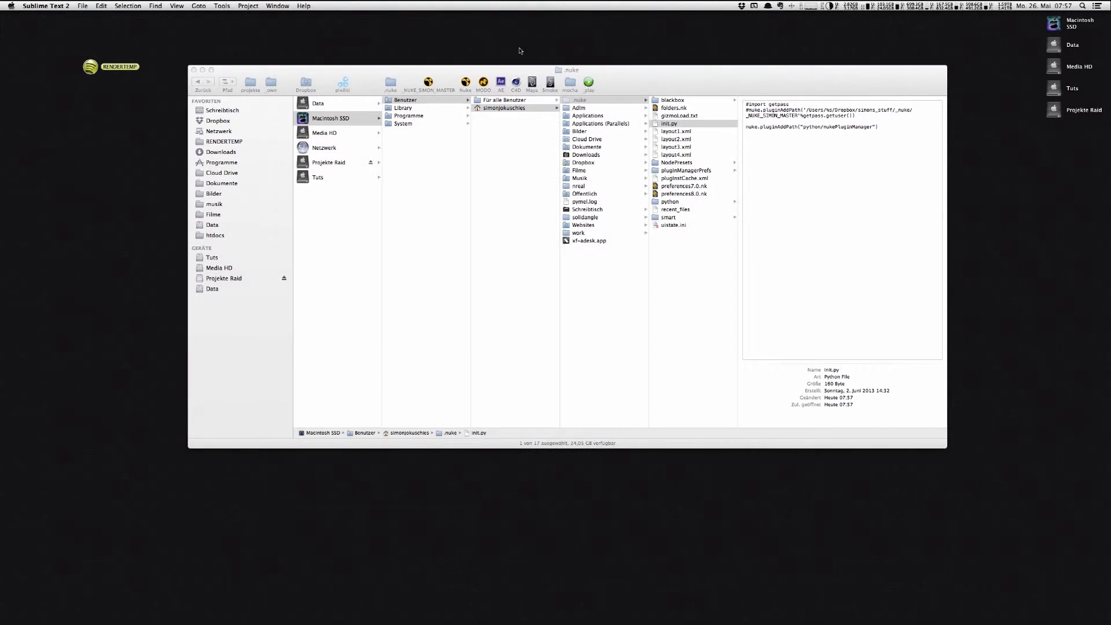
Step: Open nukePluginManager.py from the python/nukePluginManager folder in Sublime Text 2
click(668, 202)
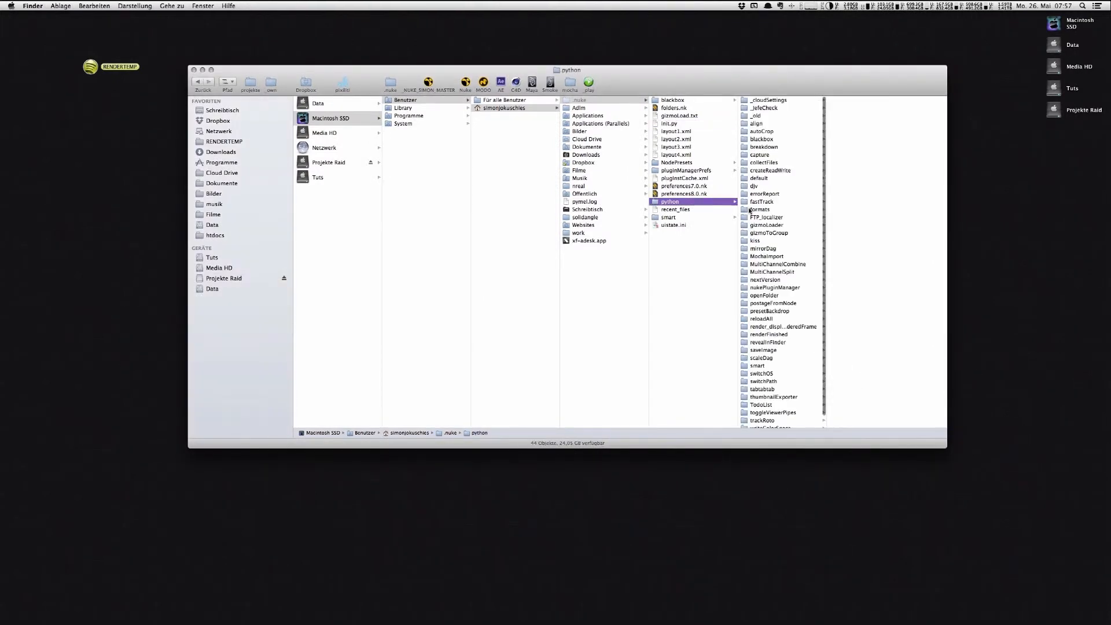
click(774, 288)
key(Right)
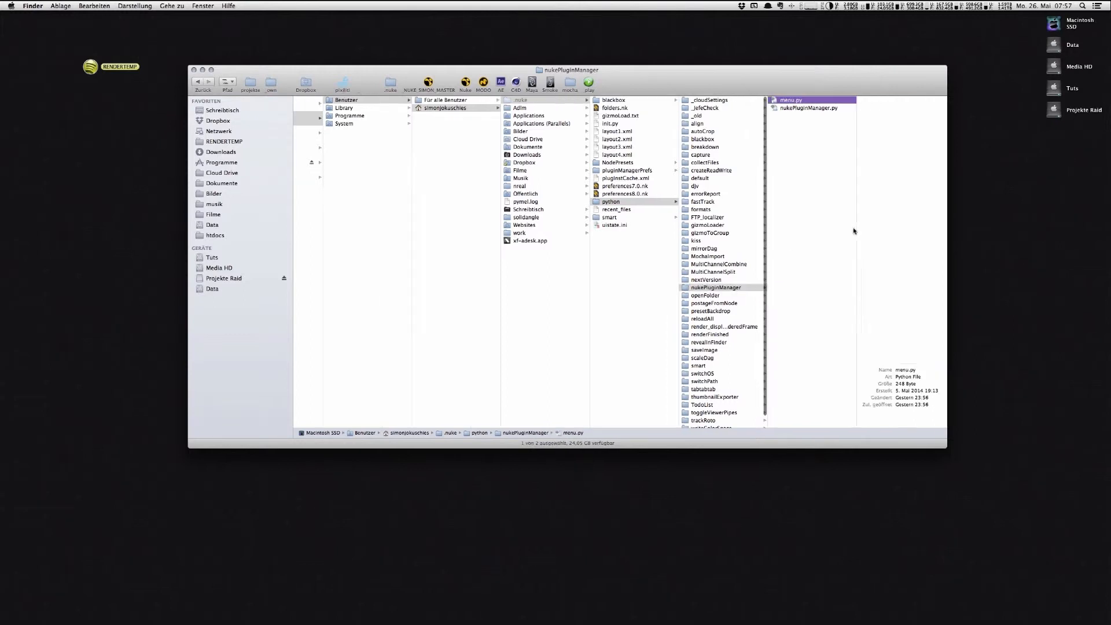
click(797, 109)
right_click(797, 109)
mouse_move(825, 122)
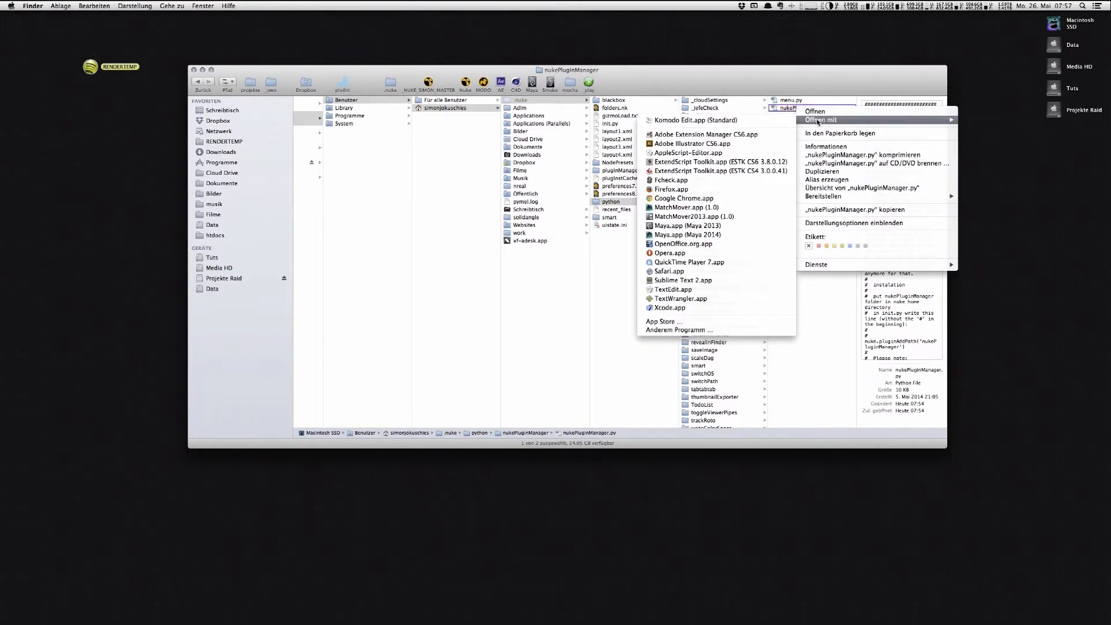
click(707, 280)
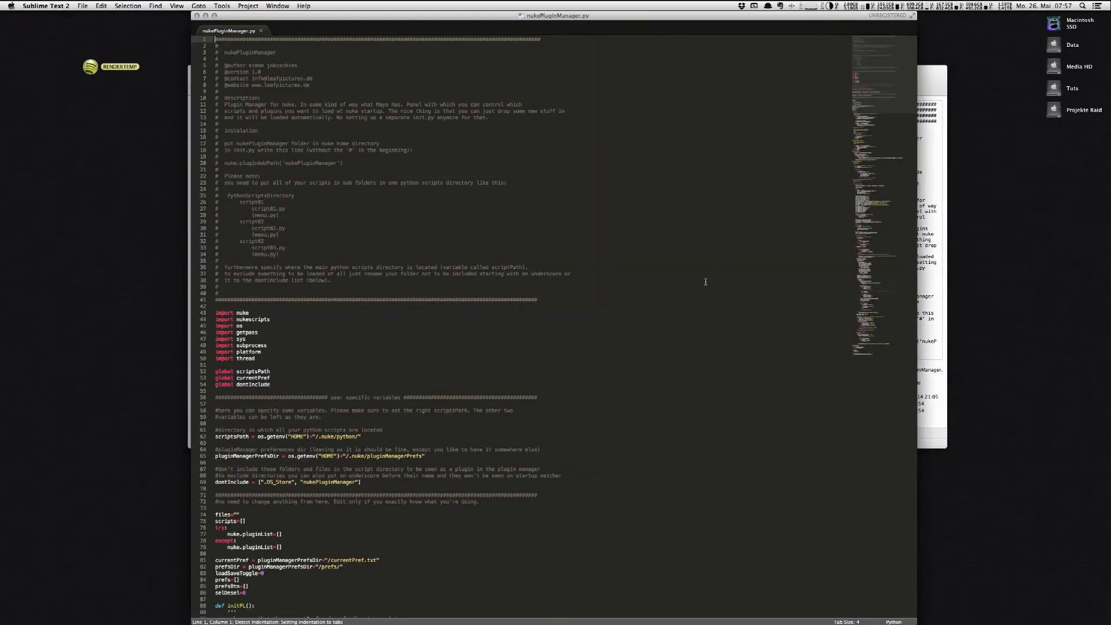
Step: Examine the scriptsPath setting among the user specific variables in nukePluginManager.py, and close the file
scroll(875, 94, down, 3)
scroll(875, 94, down, 10)
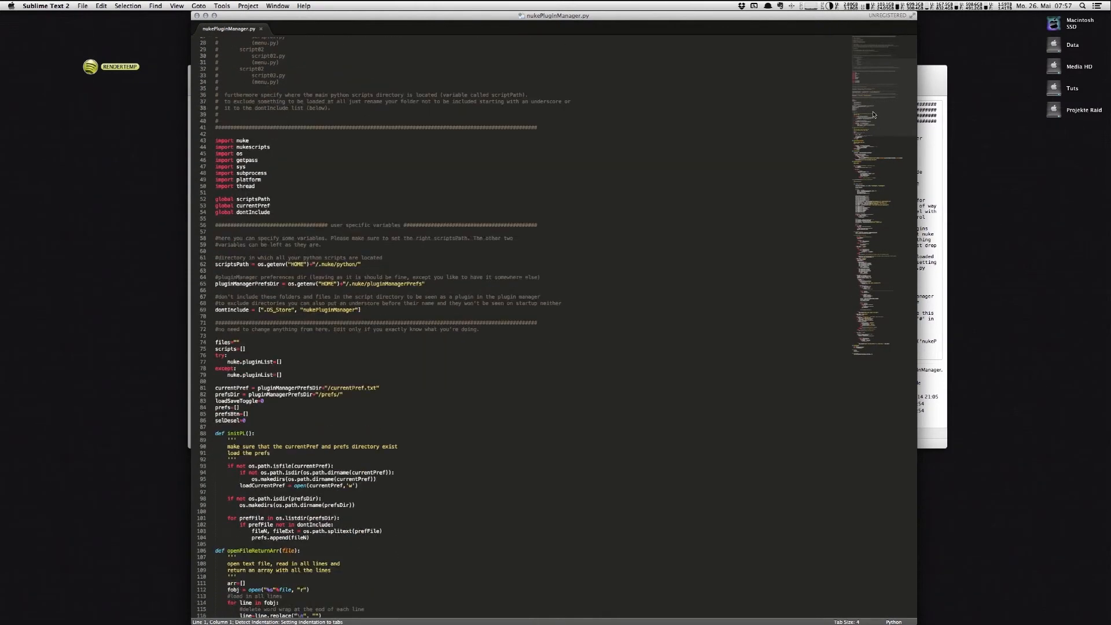
drag(215, 167, 248, 168)
click(259, 167)
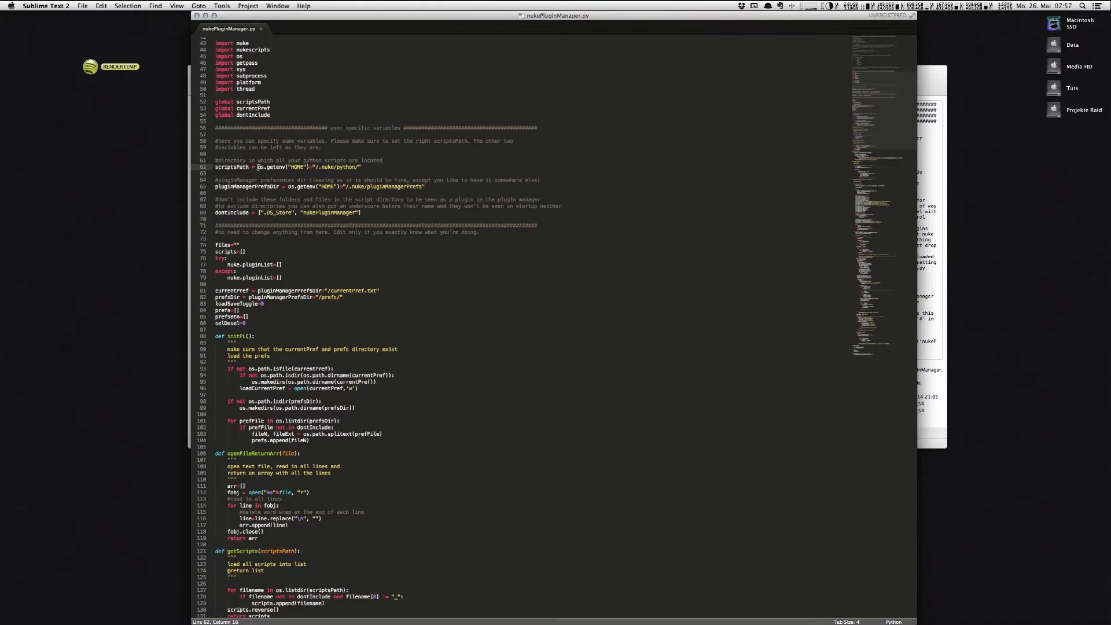
drag(337, 167, 359, 167)
click(359, 168)
shift+click(213, 168)
click(295, 181)
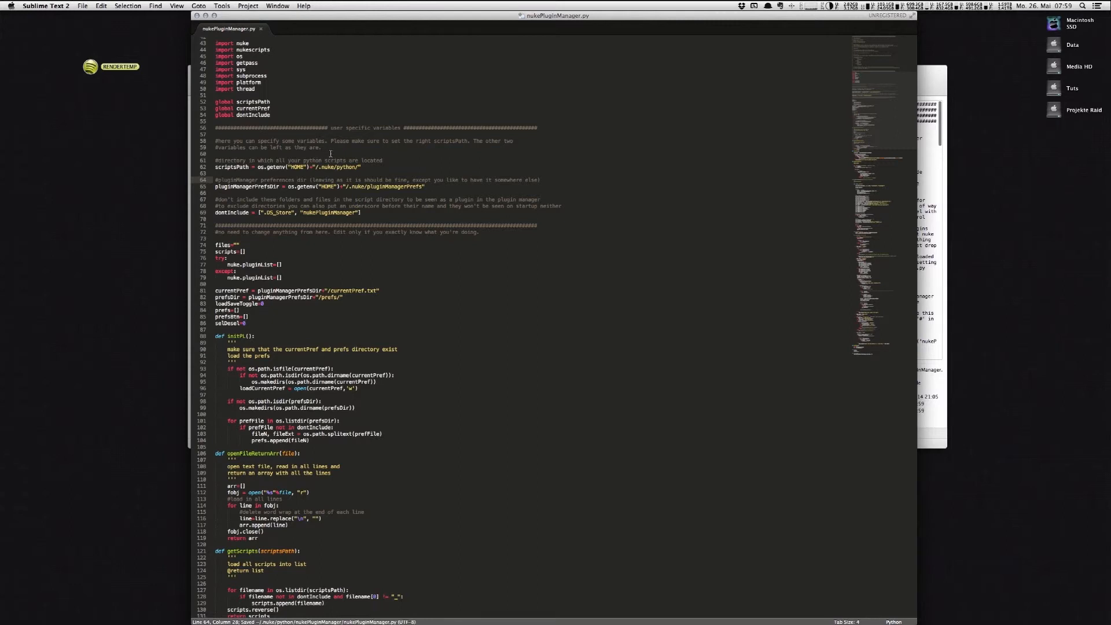
key(super+m)
key(super+w)
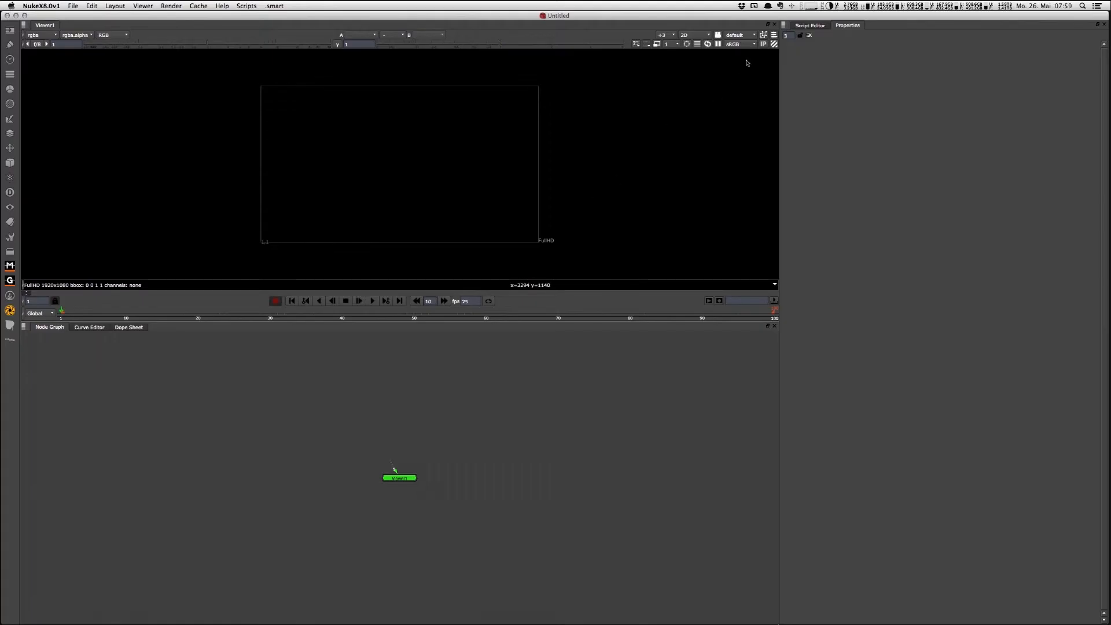
Step: Switch to Nuke and add the Nuke Plugin Manager panel beside the Properties panel
click(786, 26)
mouse_move(807, 111)
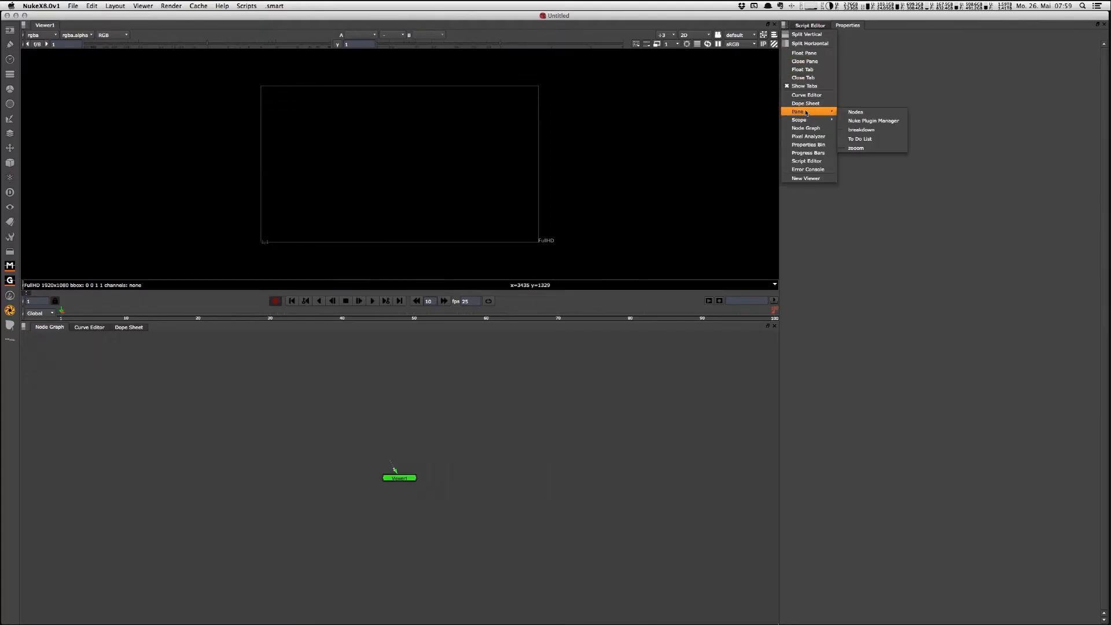
click(858, 122)
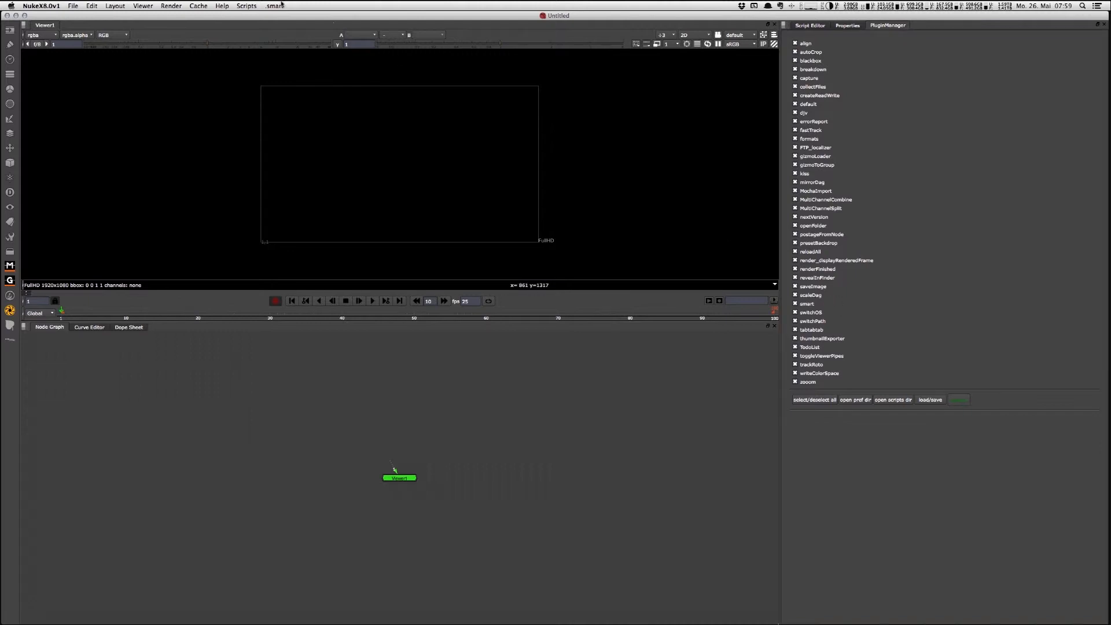
Step: Look over the loaded scripts and toggle the selection of all plug-ins in the PluginManager
click(245, 6)
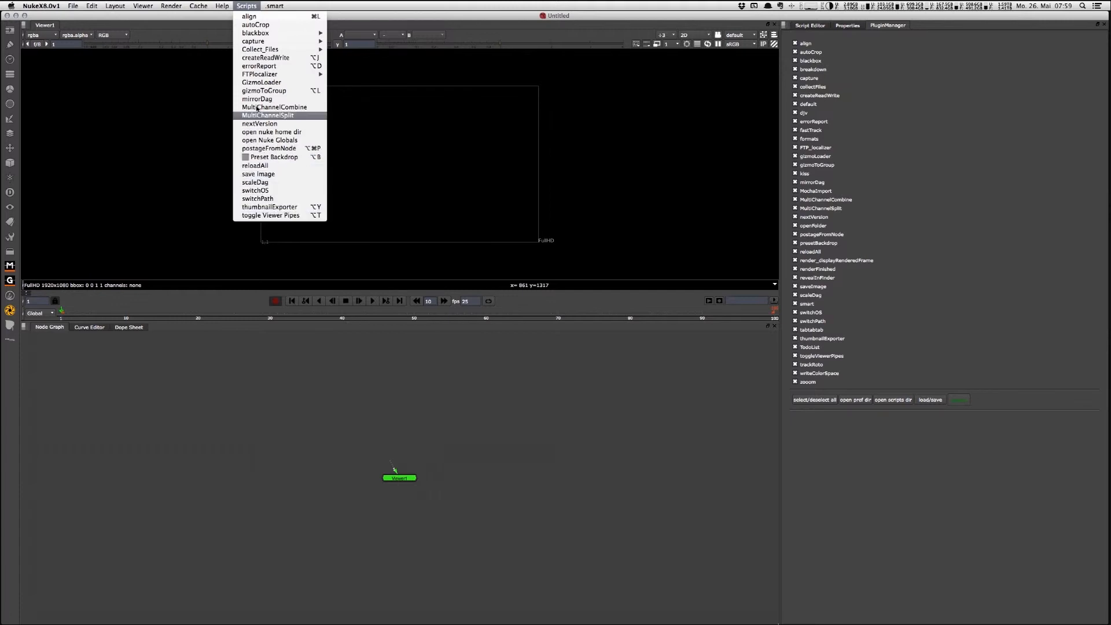
click(261, 17)
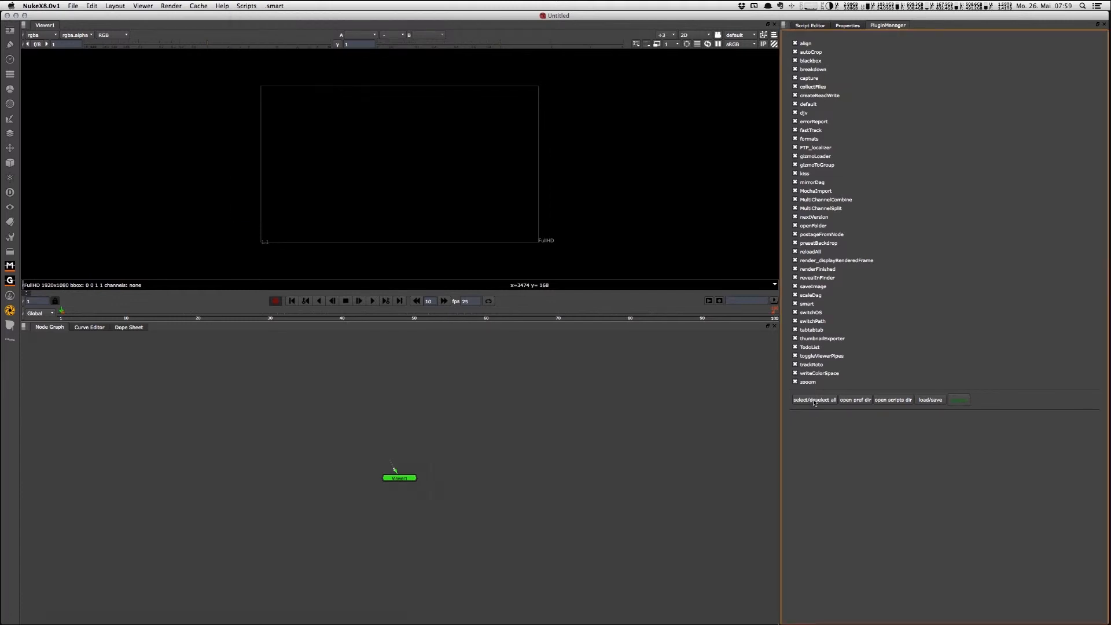
click(814, 399)
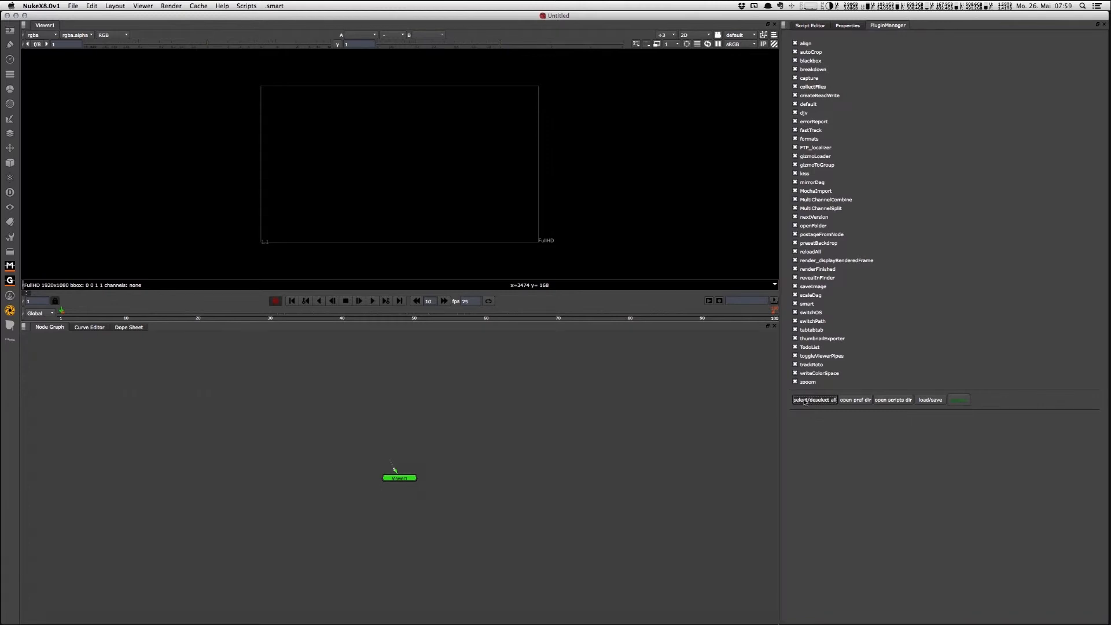
Step: View the plug-in manager's preferences folder and its scripts folder in Finder, closing each window after looking at its contents
click(824, 403)
click(854, 400)
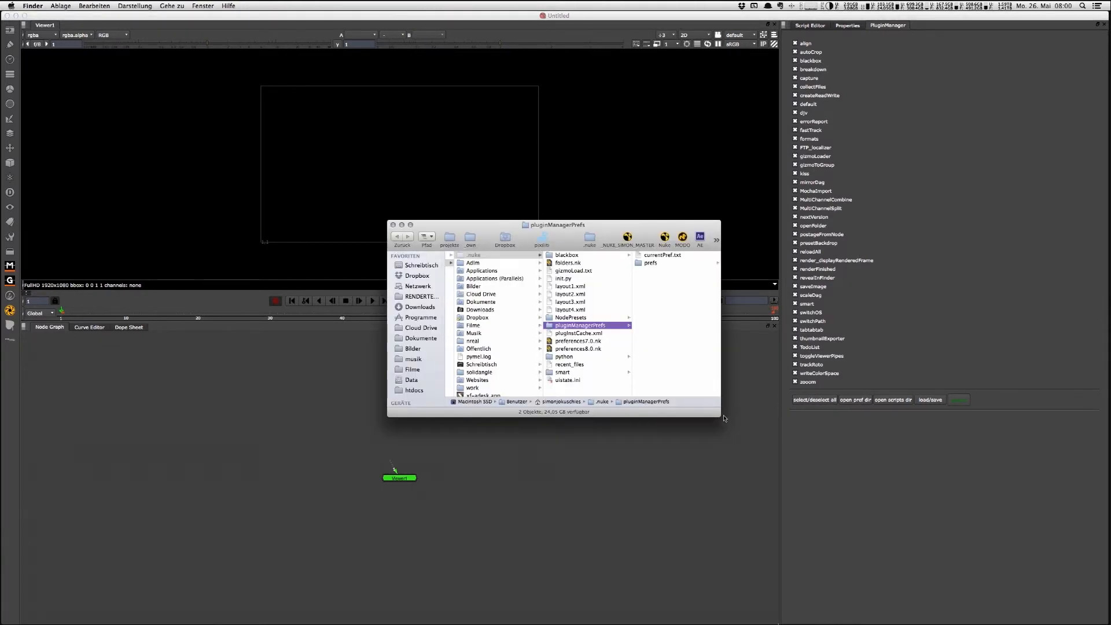
drag(726, 419, 845, 496)
drag(800, 227, 744, 232)
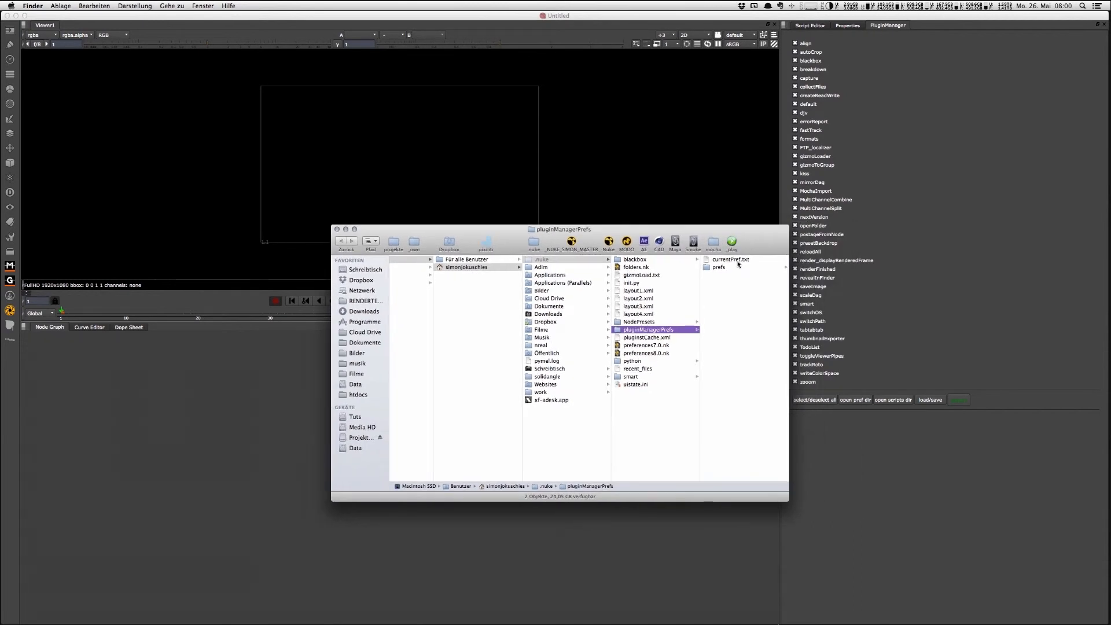
key(super+w)
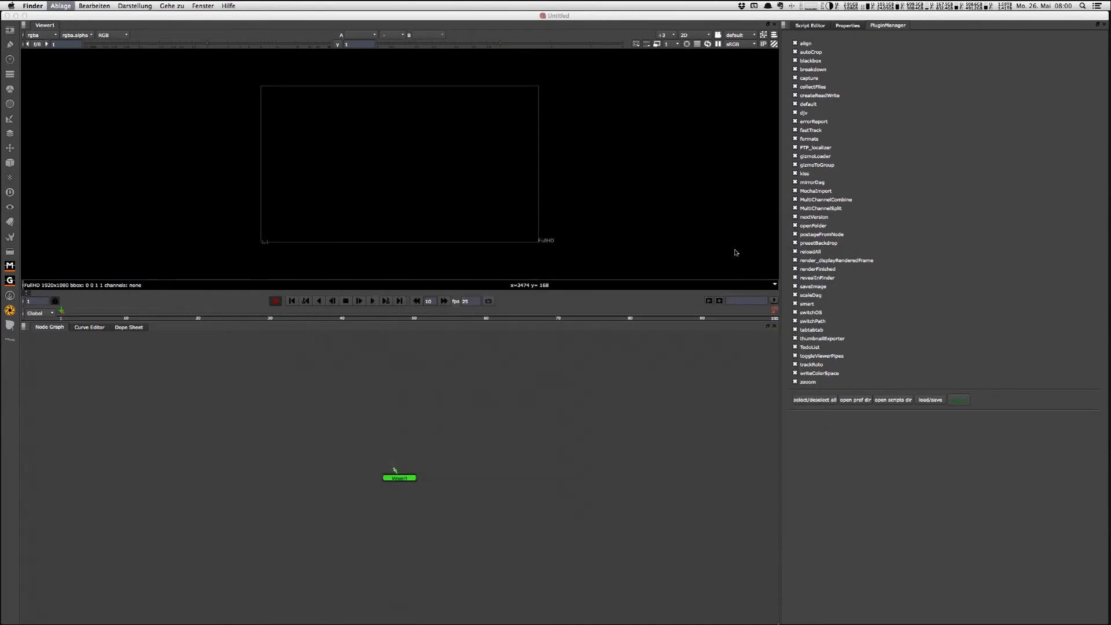
click(891, 401)
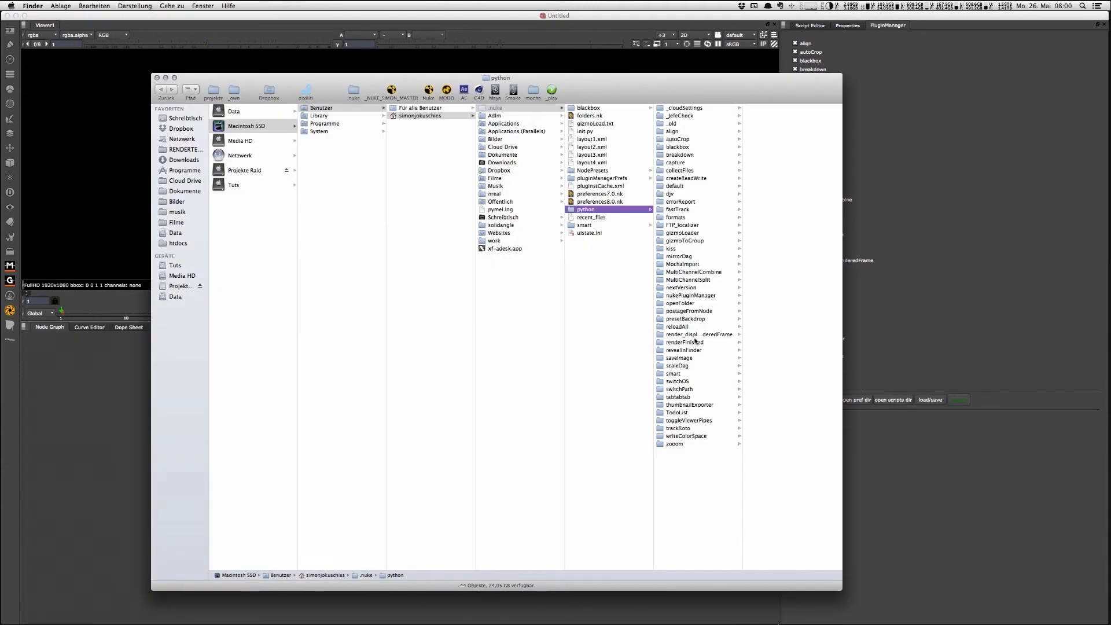
key(super+w)
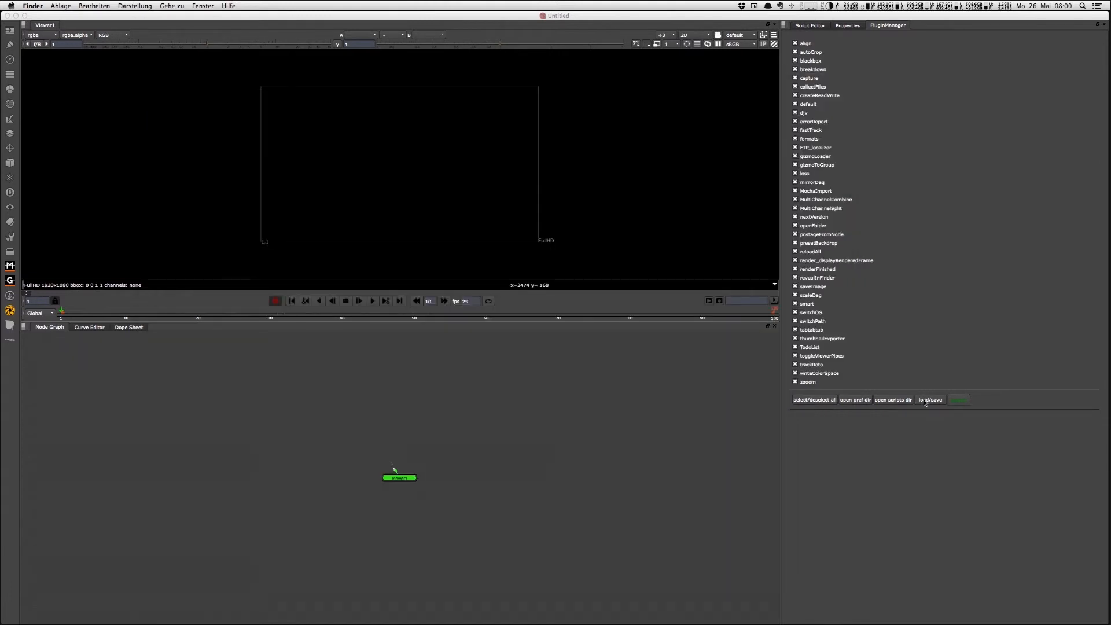
Step: Show the load/save options, deselect all plug-ins, and save that selection as a list named none
click(928, 400)
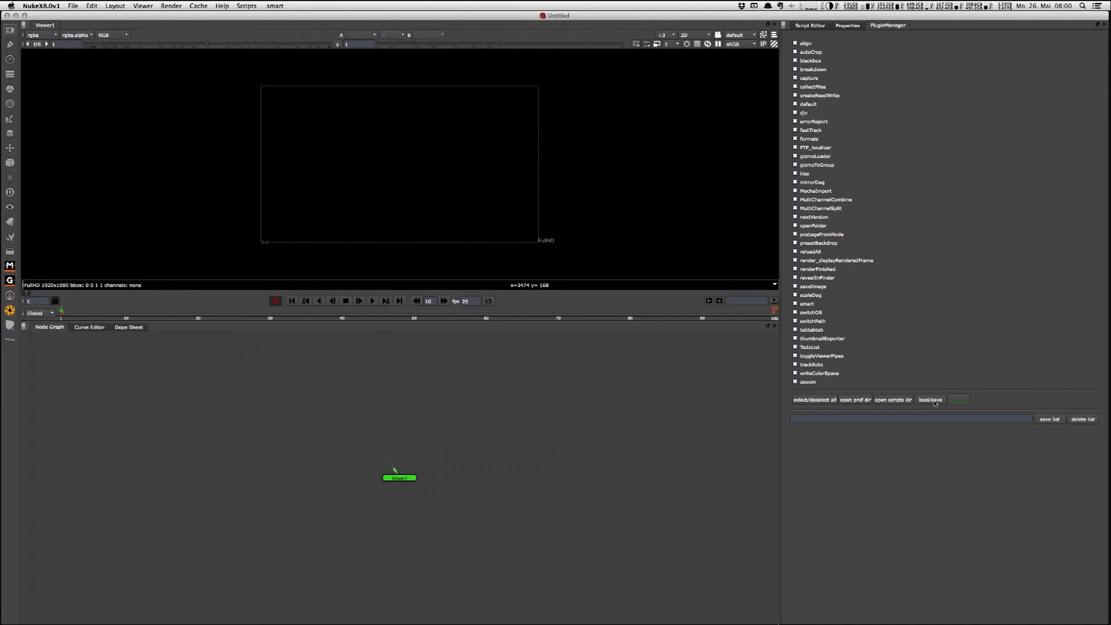
click(812, 400)
click(826, 418)
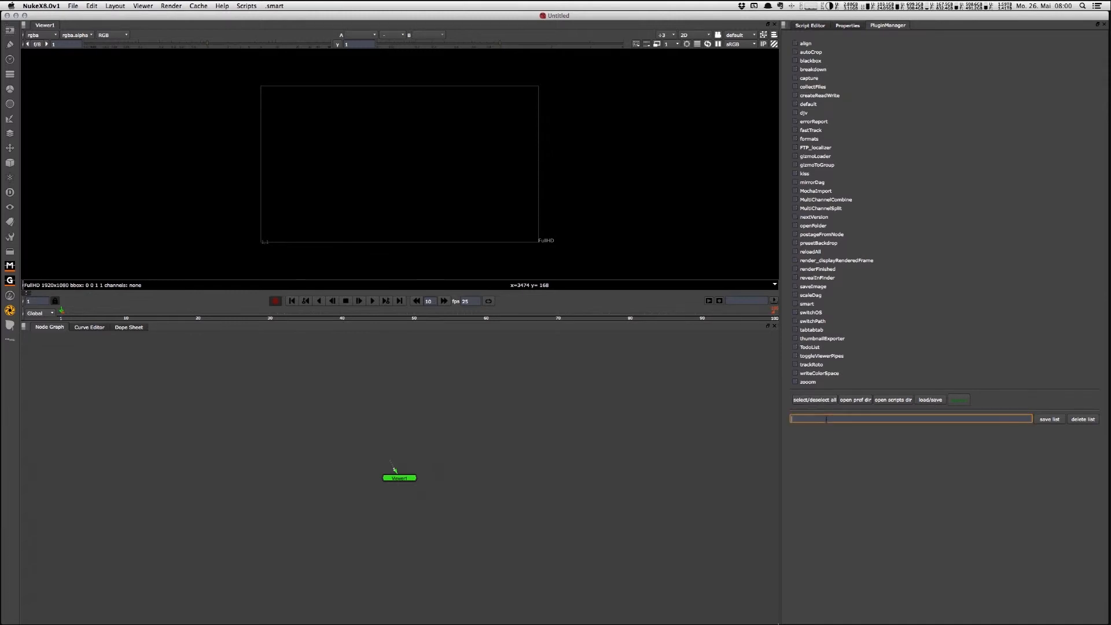
text(none)
click(1048, 420)
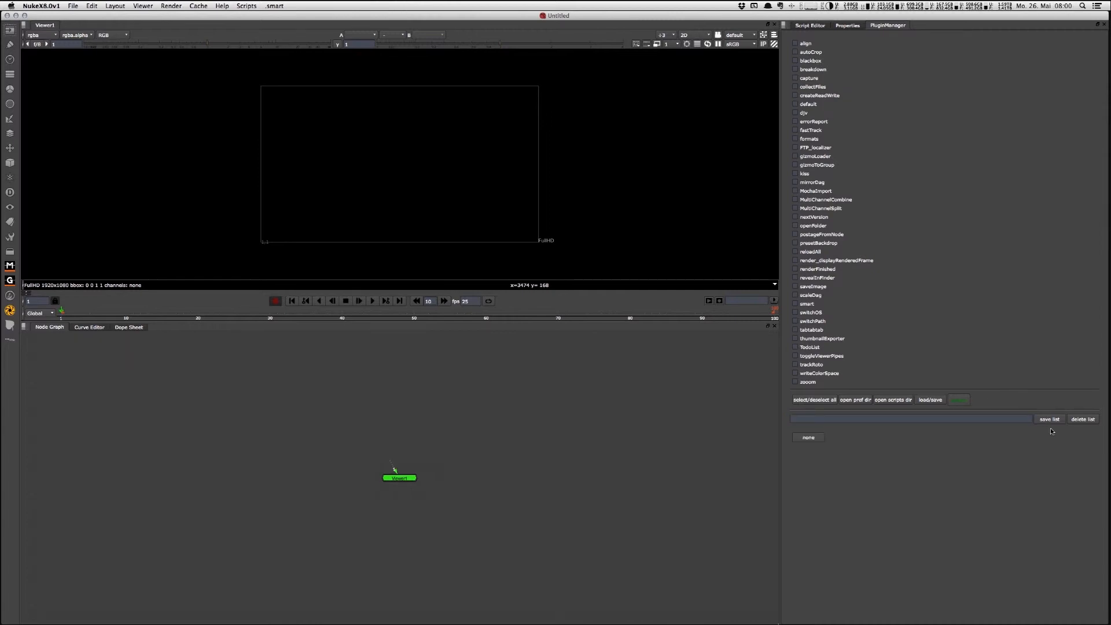
Step: Select all plug-ins, save them as a list named all, and try loading the none and all lists
click(807, 401)
click(830, 417)
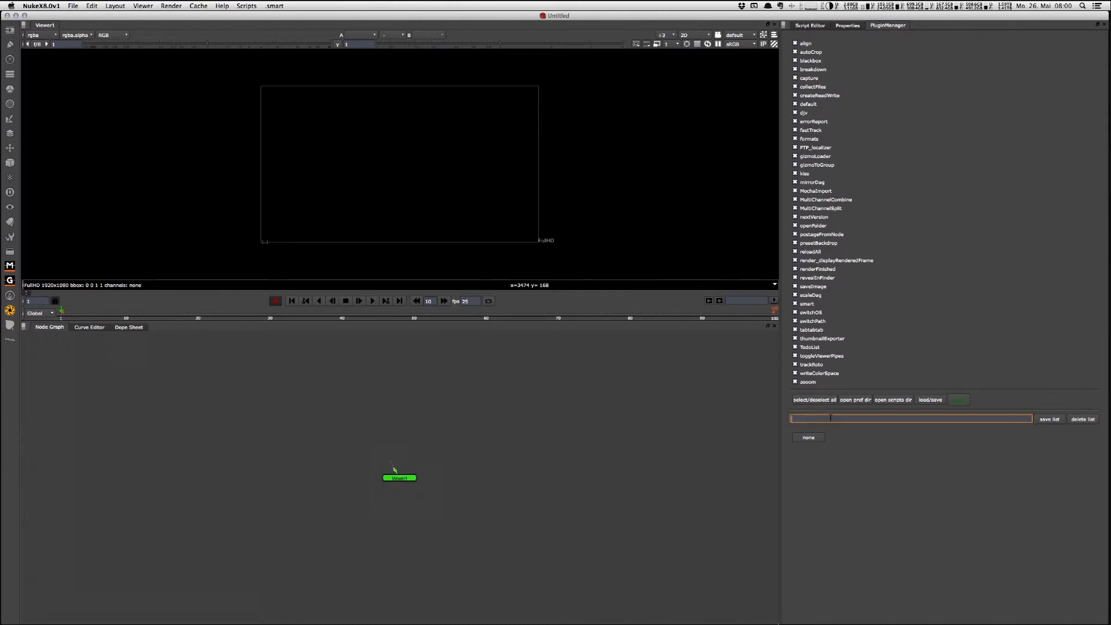
text(all)
click(1050, 420)
click(810, 439)
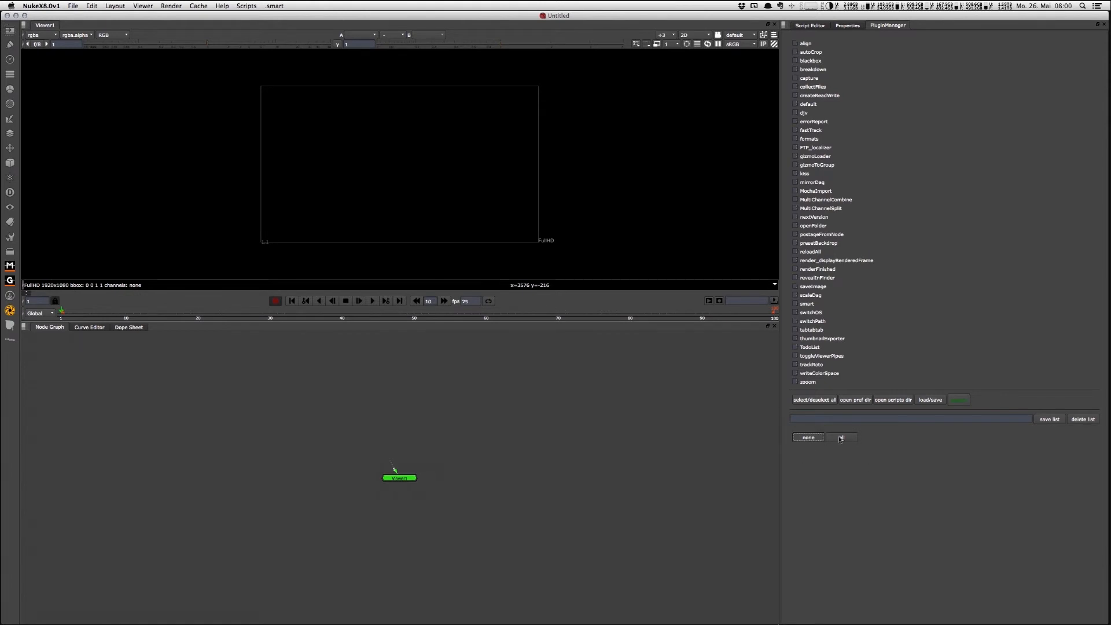
click(845, 440)
Step: Deselect align, autoCrop, blackbox, breakdown, createReadWrite, default, djv, errorReport and fastTrack, and save the selection as a list named standard
click(795, 43)
click(795, 61)
click(795, 52)
click(795, 69)
click(795, 95)
click(795, 104)
click(795, 113)
click(795, 121)
click(795, 131)
click(841, 419)
text(standard)
click(1041, 419)
Step: Deselect zooom, writeColorSpace, trackRoto, toggleViewerPipes, TodoList and the plug-ins from gizmoToGroup through MultiChannelCombine, and save the selection as keying
click(796, 383)
click(795, 373)
click(795, 365)
click(795, 356)
click(795, 347)
drag(795, 200, 795, 165)
click(823, 419)
text(keyeing)
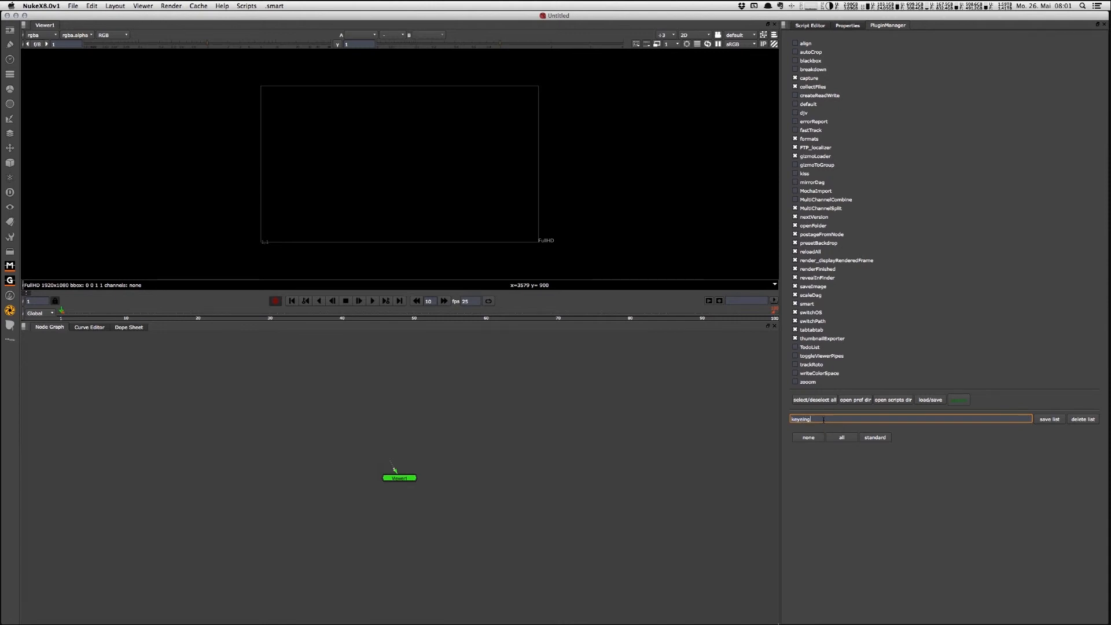
key(BackSpace)
key(BackSpace)
key(BackSpace)
text(ing)
key(Return)
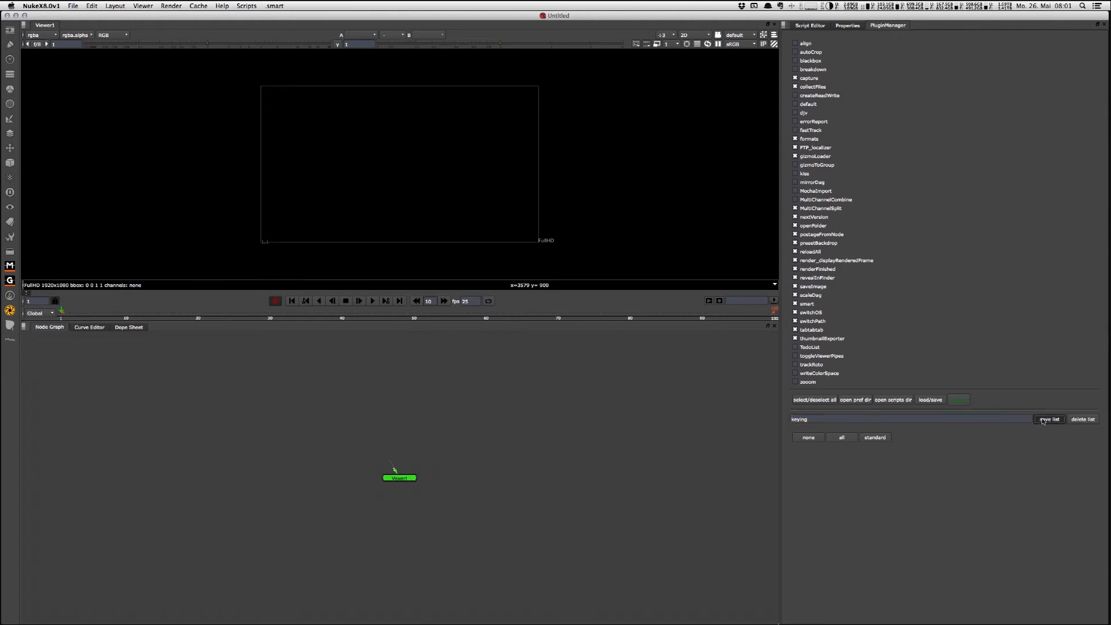
Step: Switch between the saved none, all, standard and keying lists to compare their plug-in selections, ending on keying
click(868, 439)
click(907, 438)
click(842, 438)
click(809, 438)
click(881, 437)
click(840, 438)
click(898, 438)
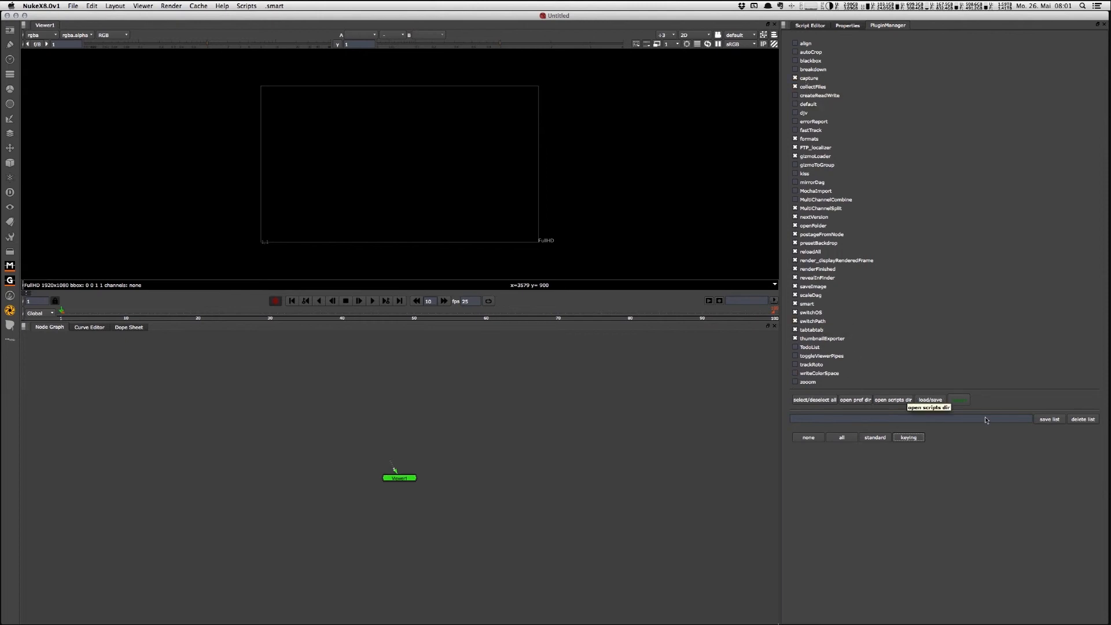
Step: Apply the keying selection with a Nuke restart, and reopen the Nuke Plugin Manager panel beside Properties to check the loaded scripts
click(957, 400)
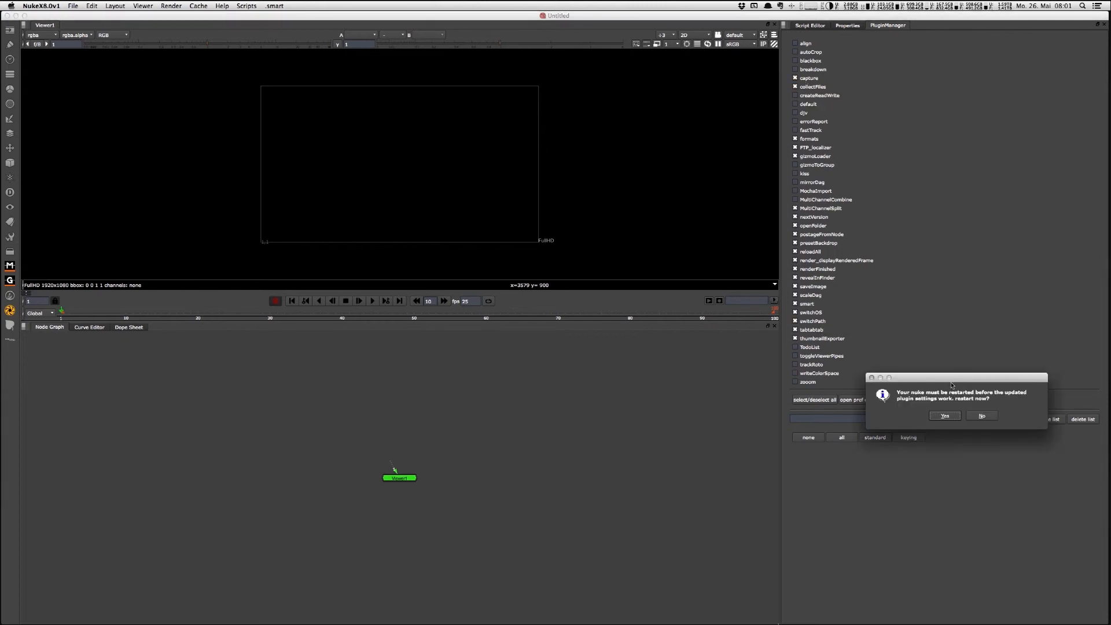
click(944, 416)
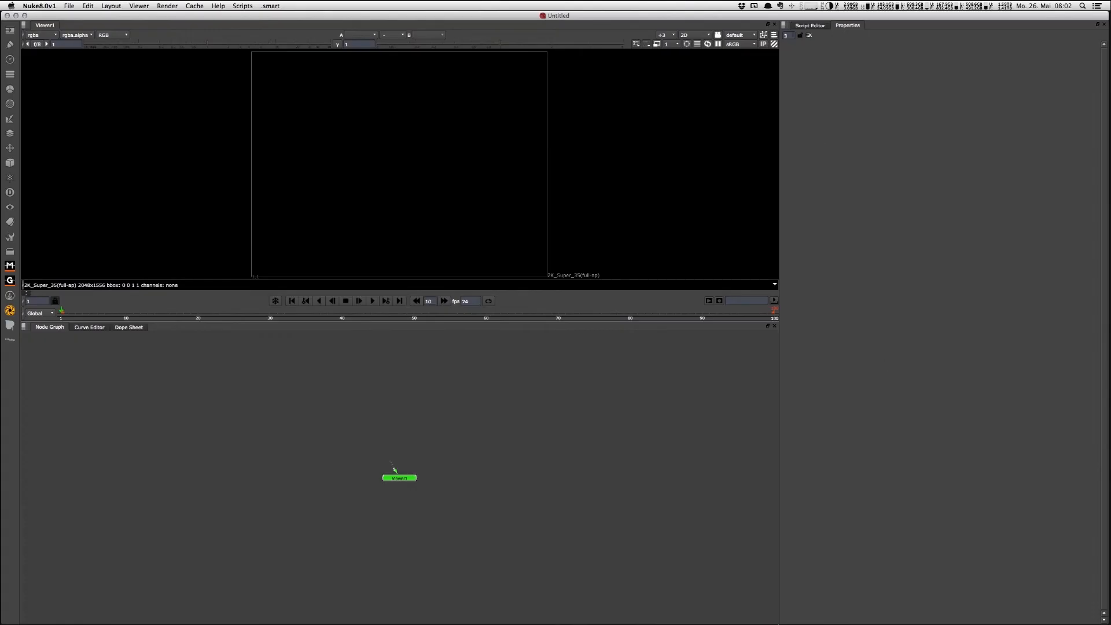
click(784, 26)
mouse_move(799, 111)
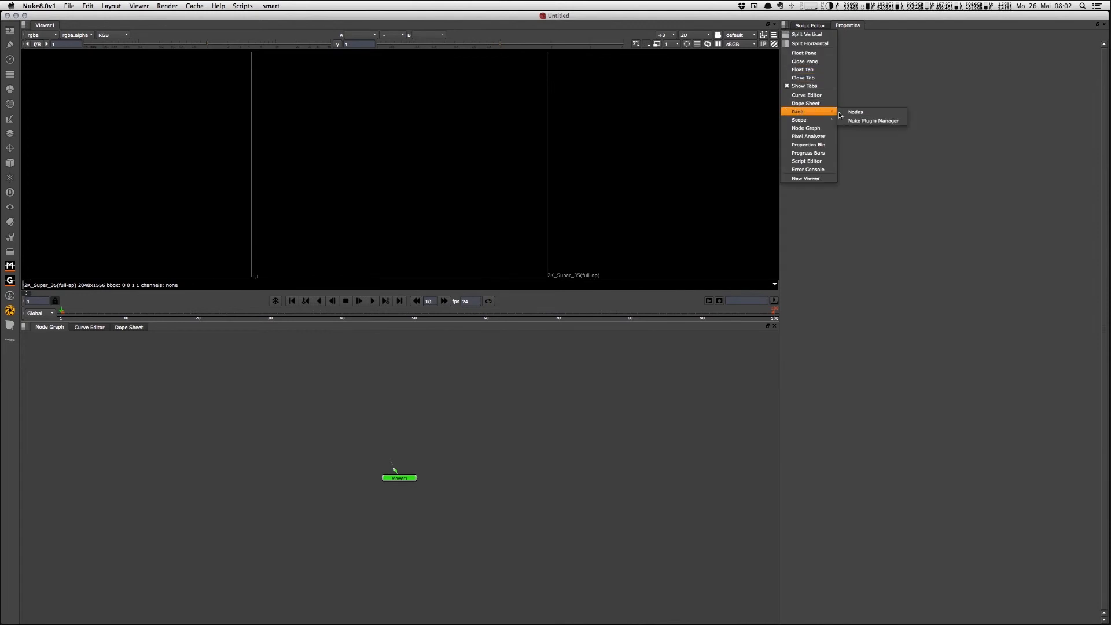
click(871, 120)
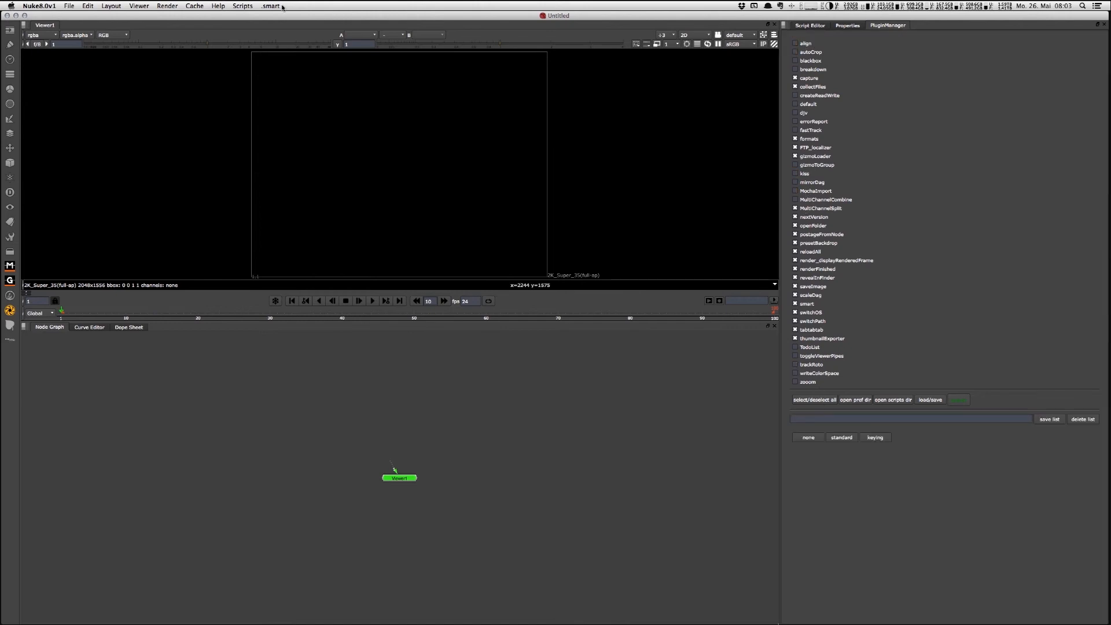
click(242, 6)
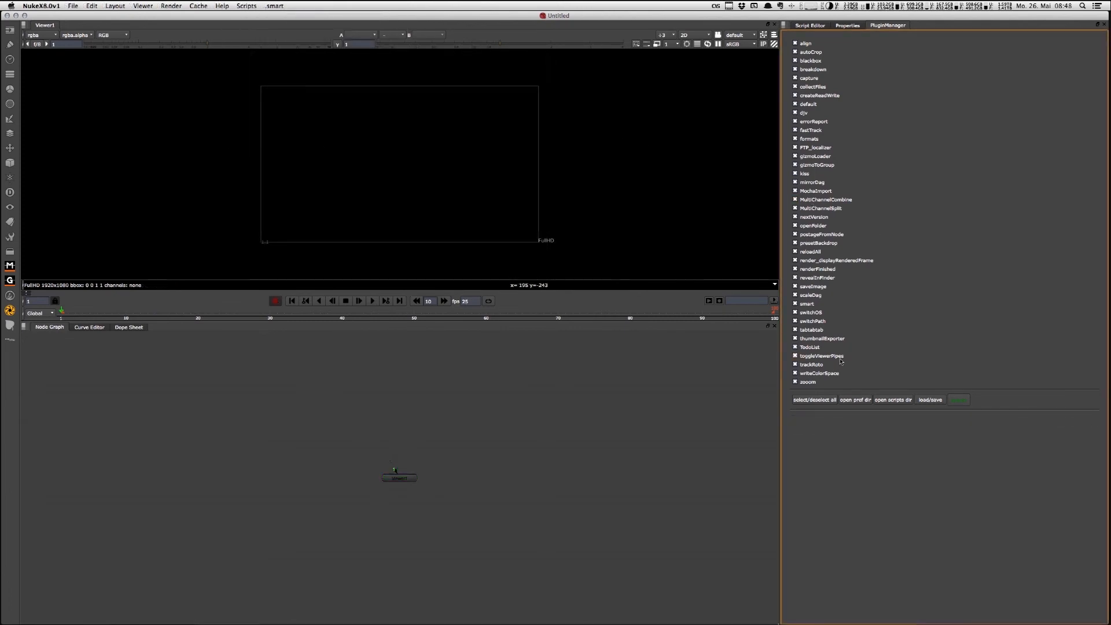
Step: Deselect all plug-ins and apply the change with a Nuke restart, reopening the Nuke Plugin Manager panel beside Properties
click(824, 403)
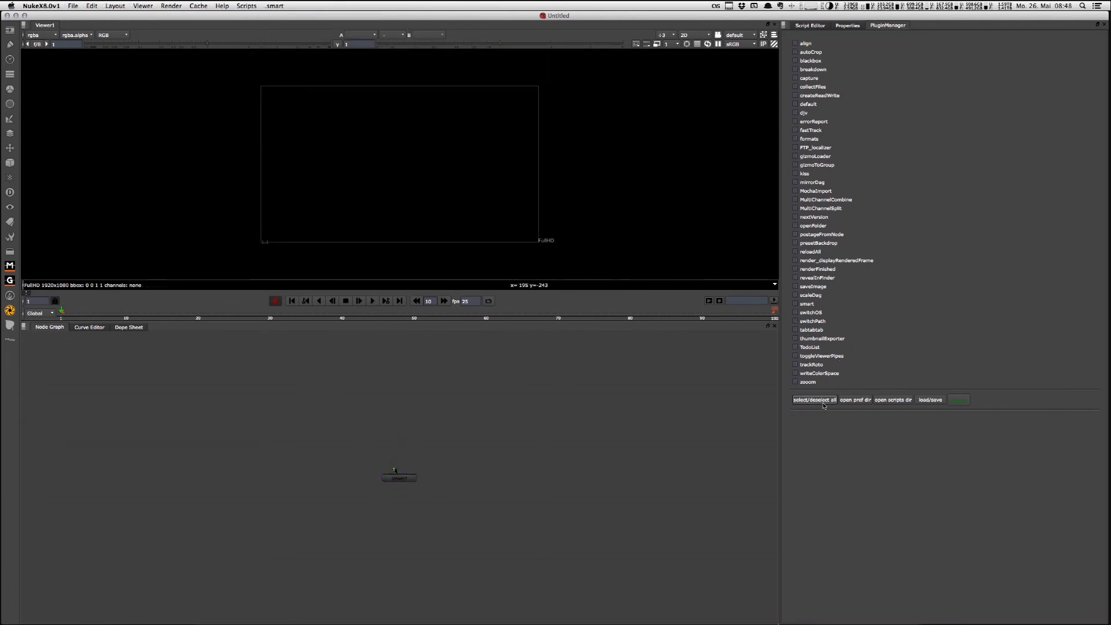
click(963, 400)
click(957, 415)
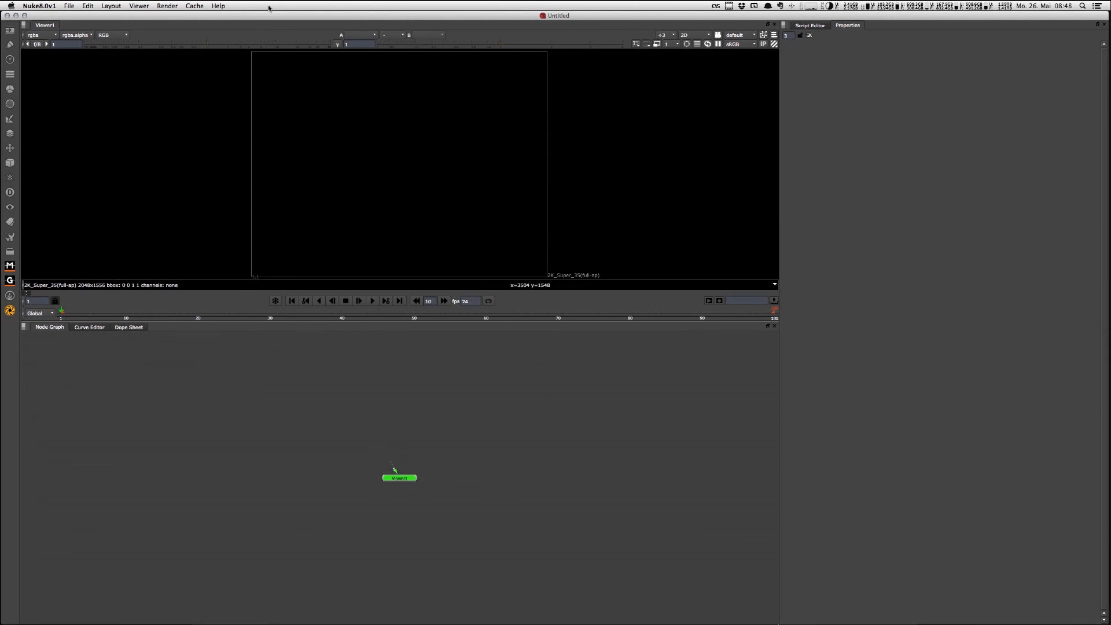
click(784, 25)
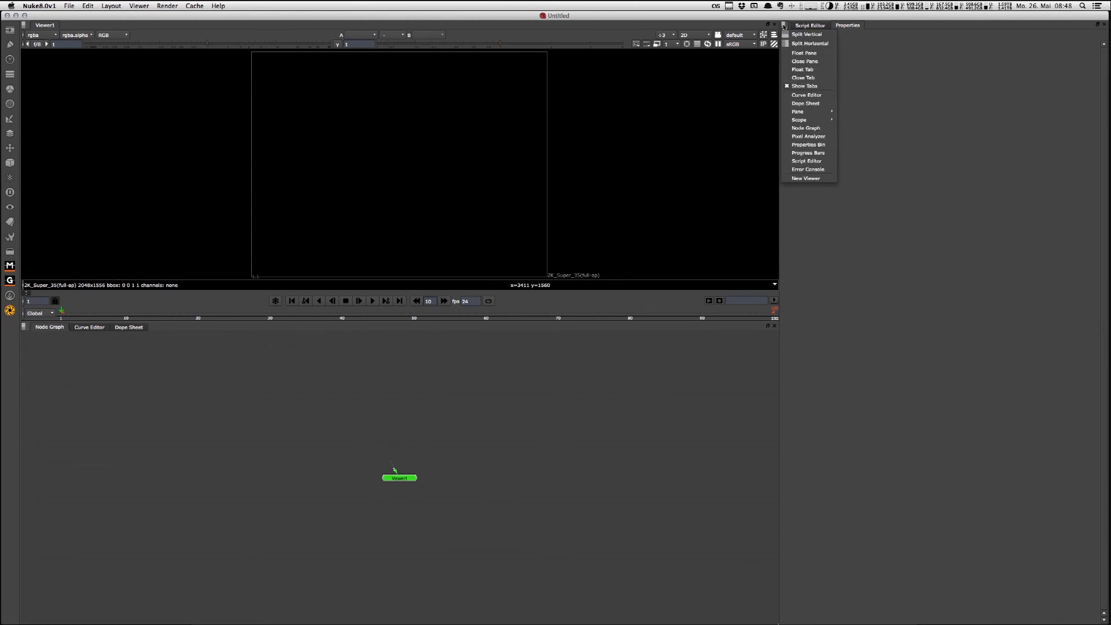
mouse_move(811, 111)
click(871, 120)
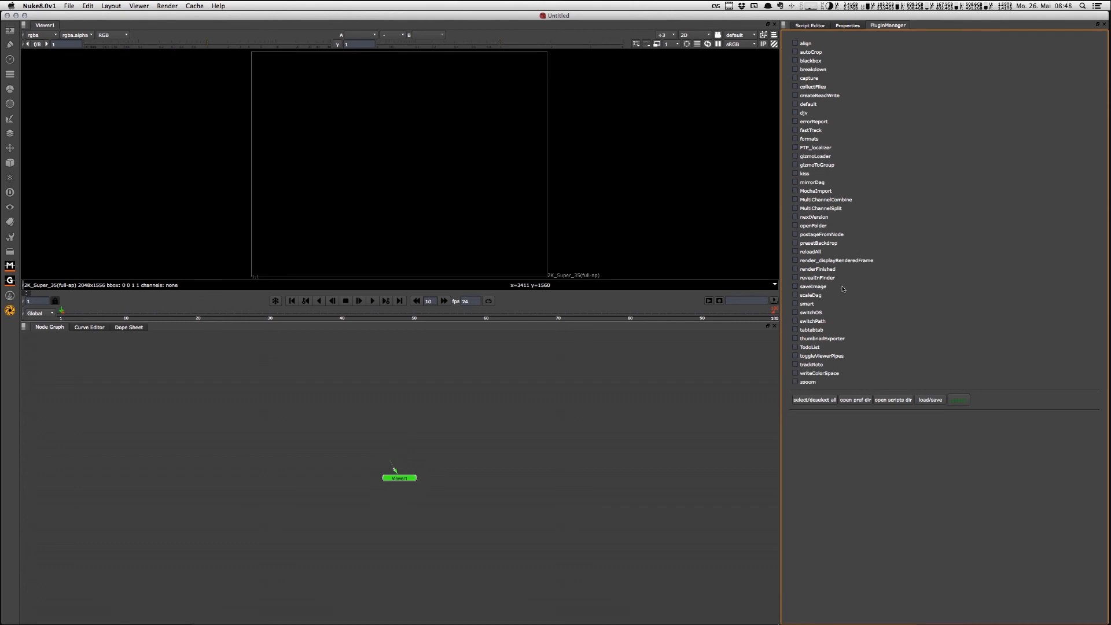
Step: Select all plug-ins again, apply the change with a Nuke restart, and look over the scripts that are loaded
click(815, 399)
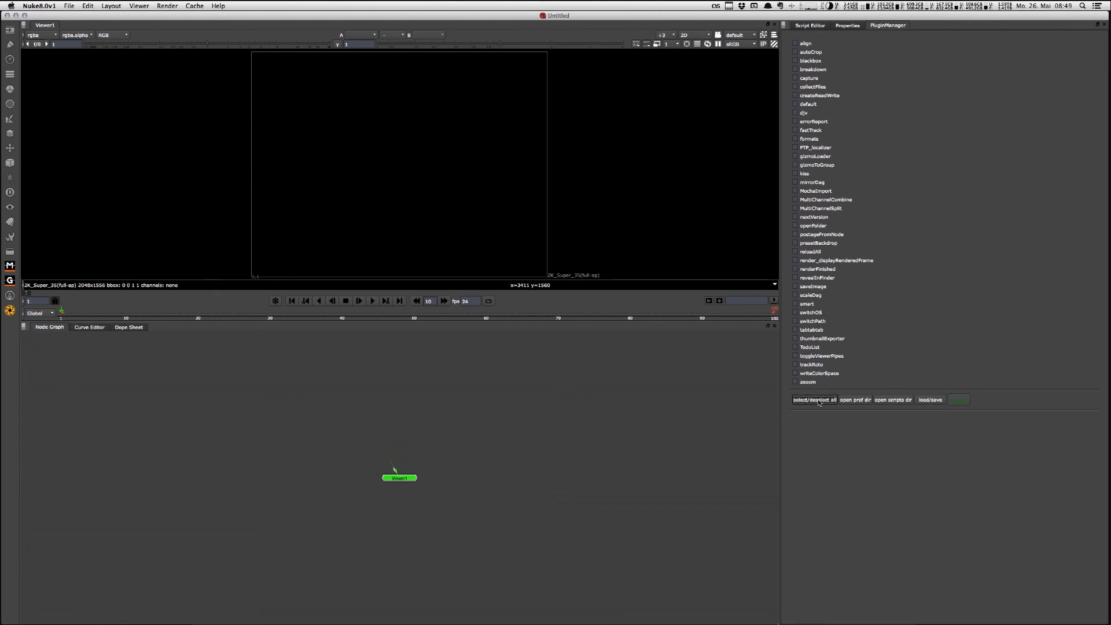
click(963, 404)
click(956, 416)
click(243, 5)
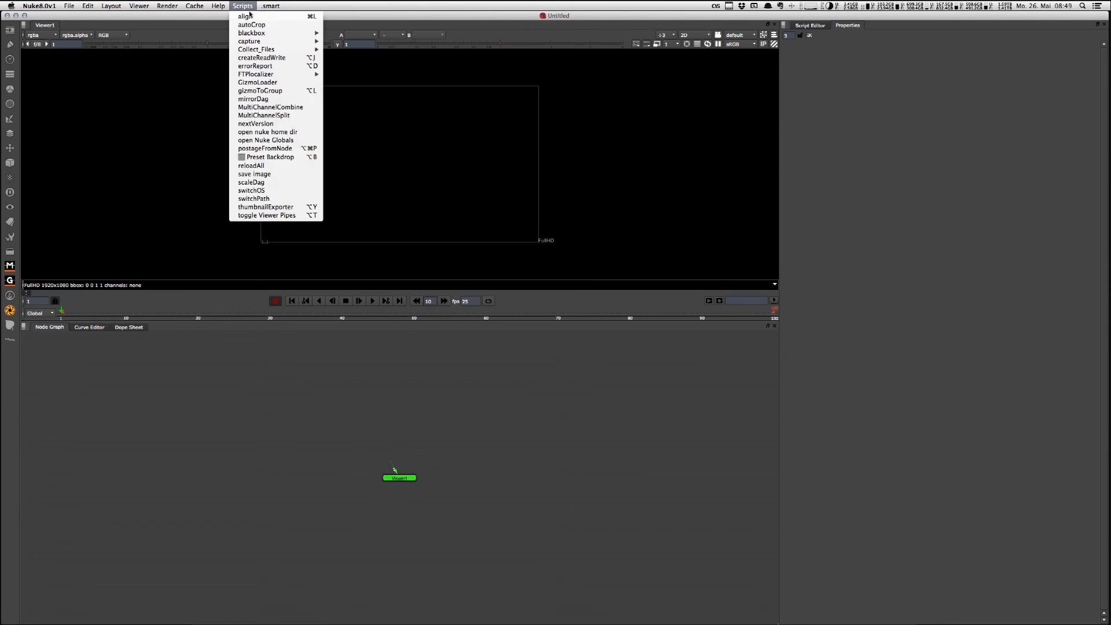
click(412, 68)
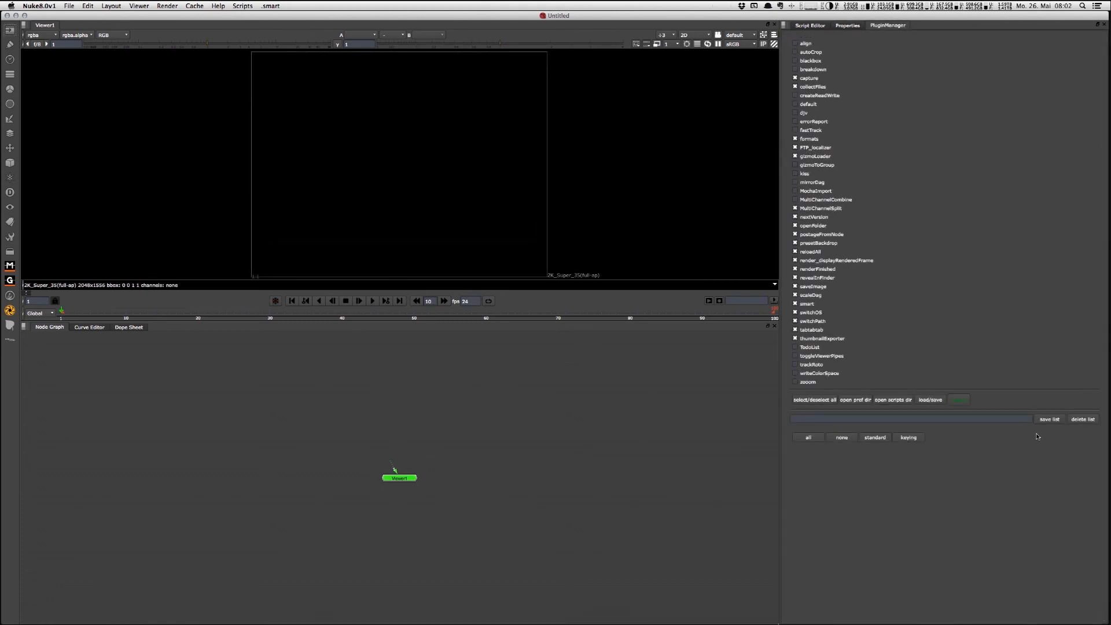
Step: Delete the saved plug-in list named all
click(1082, 418)
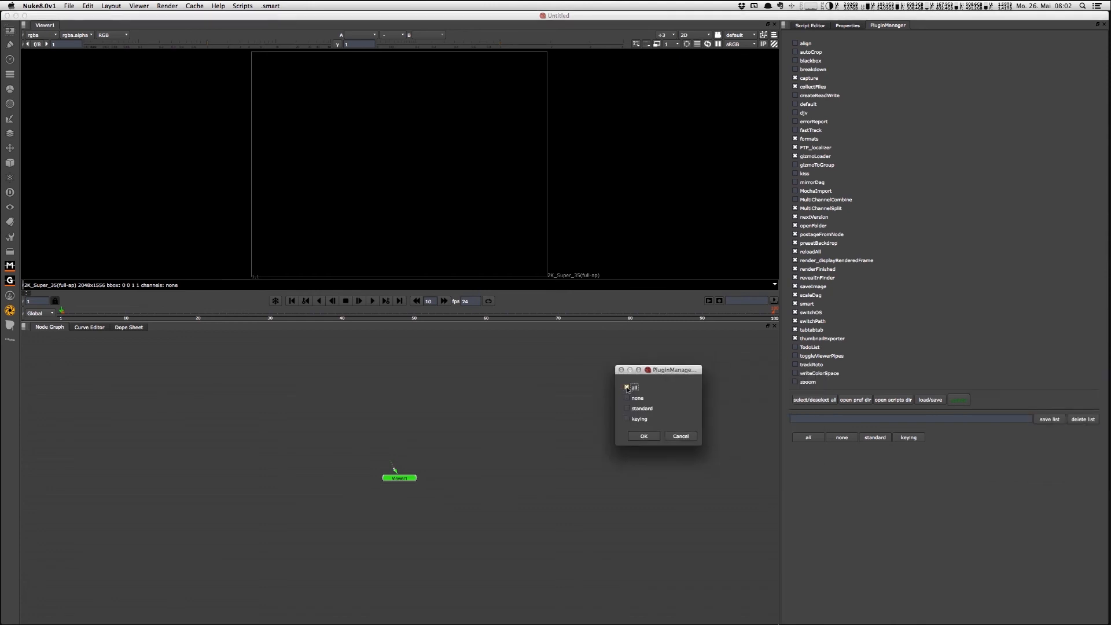
click(639, 437)
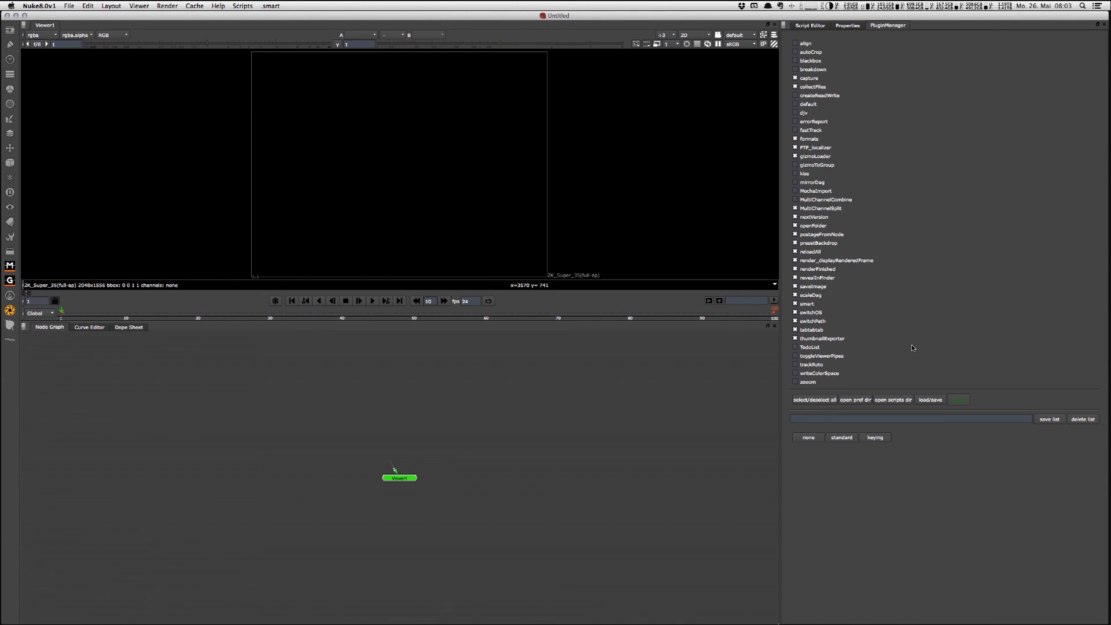
click(817, 418)
click(847, 470)
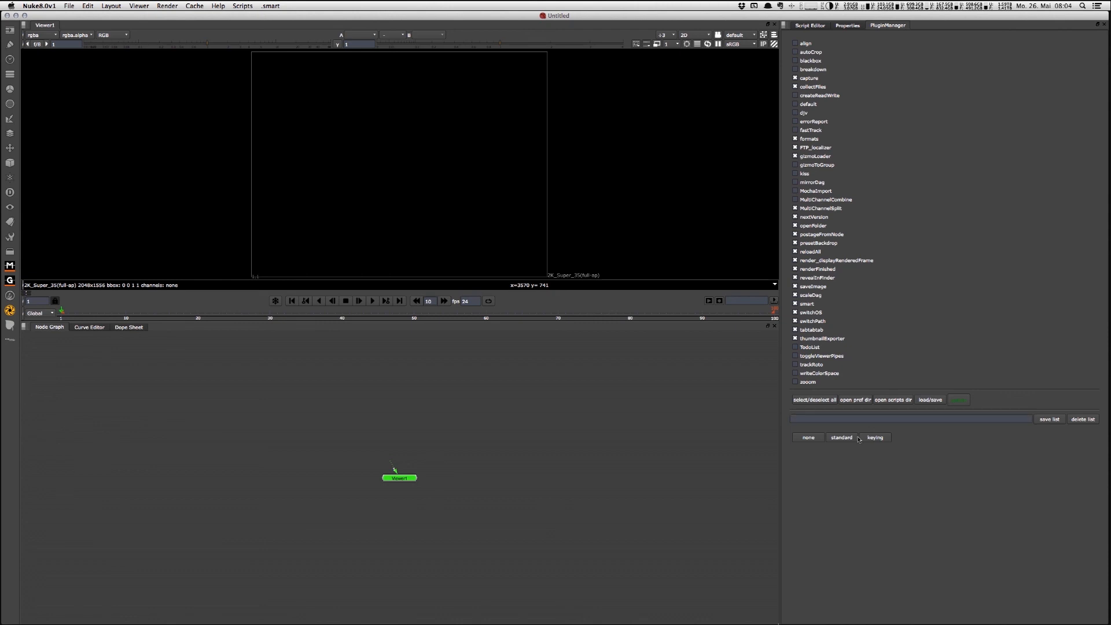